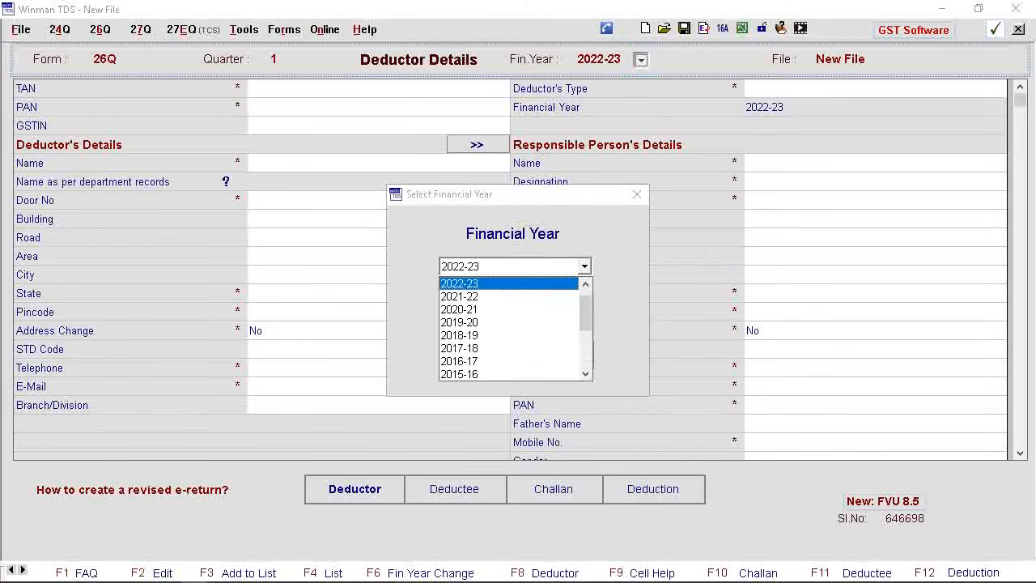
Change the financial year to 2023-24 so a new file opens for that year
click(585, 284)
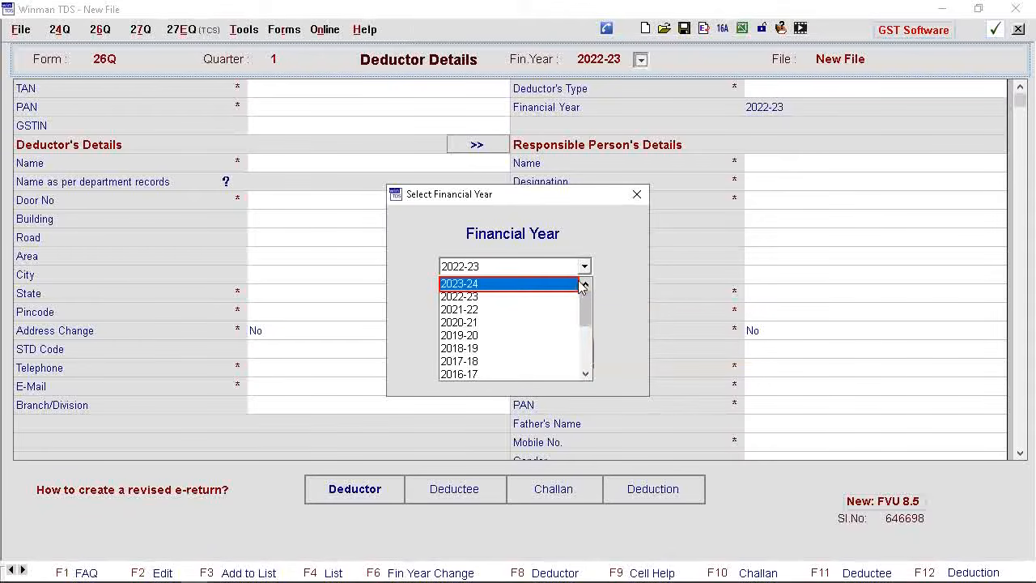
click(469, 285)
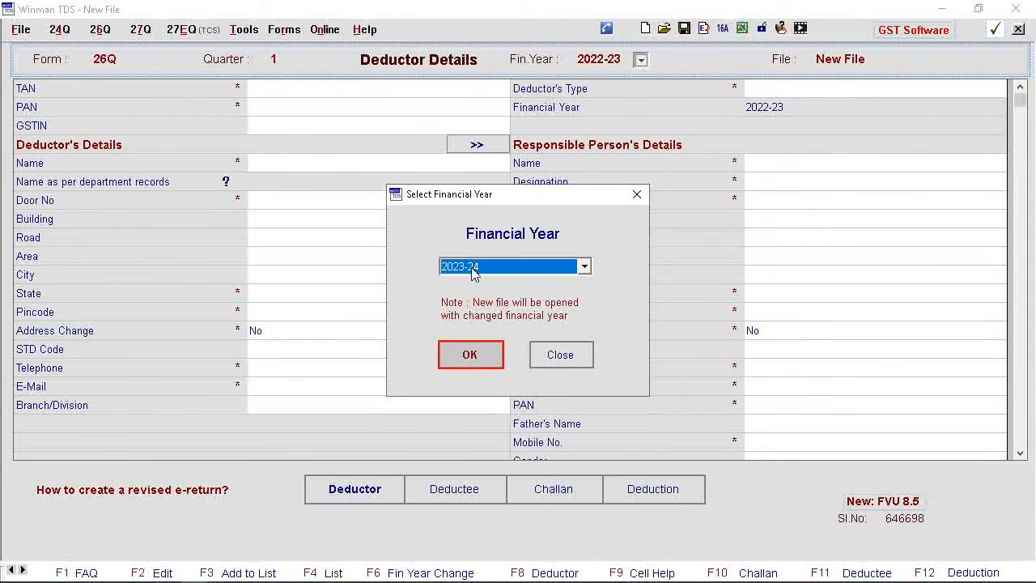
click(474, 350)
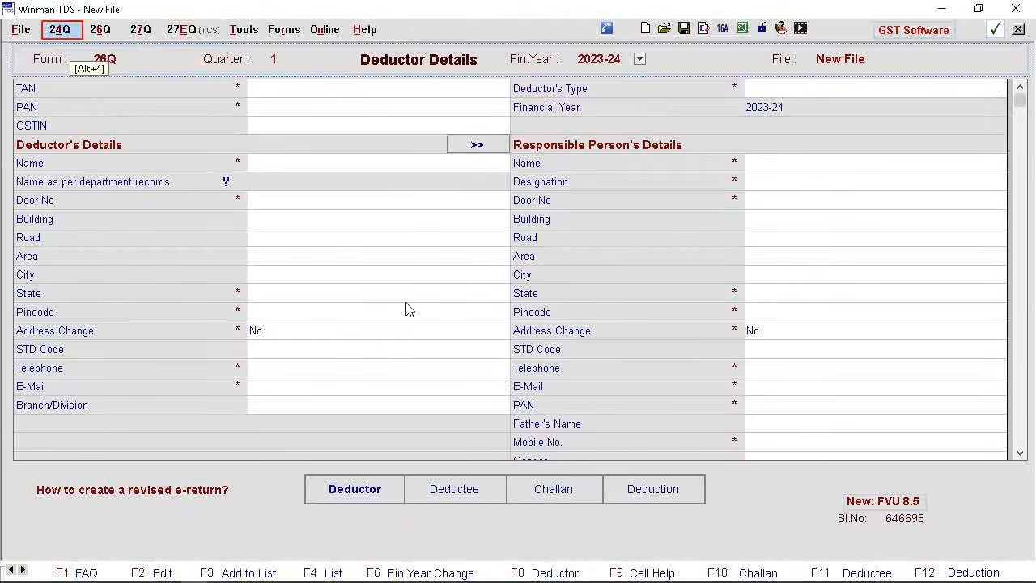
Open a Form 24Q return for quarter 2, and switch to Form 26Q for quarter 3
click(69, 37)
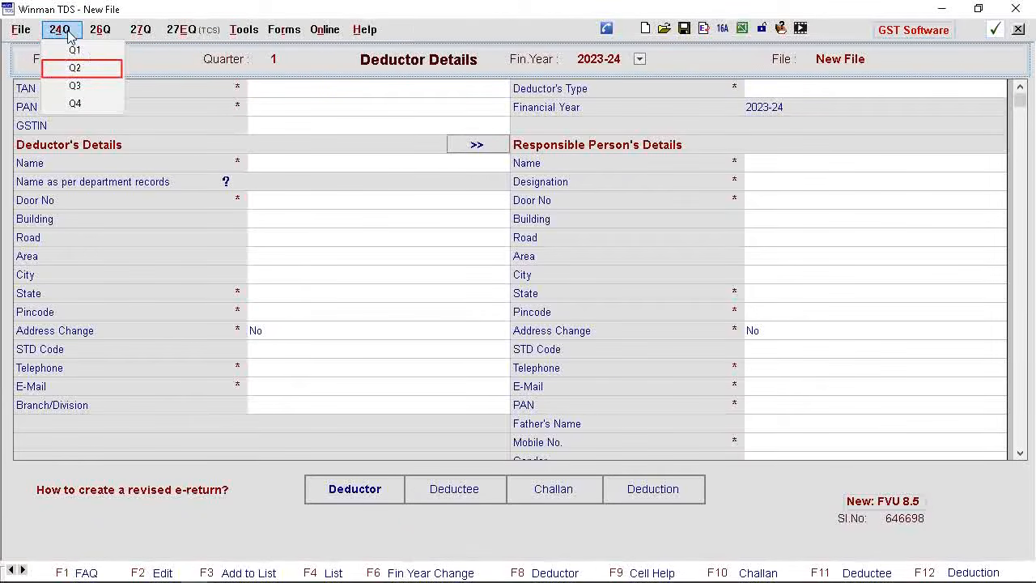
click(75, 68)
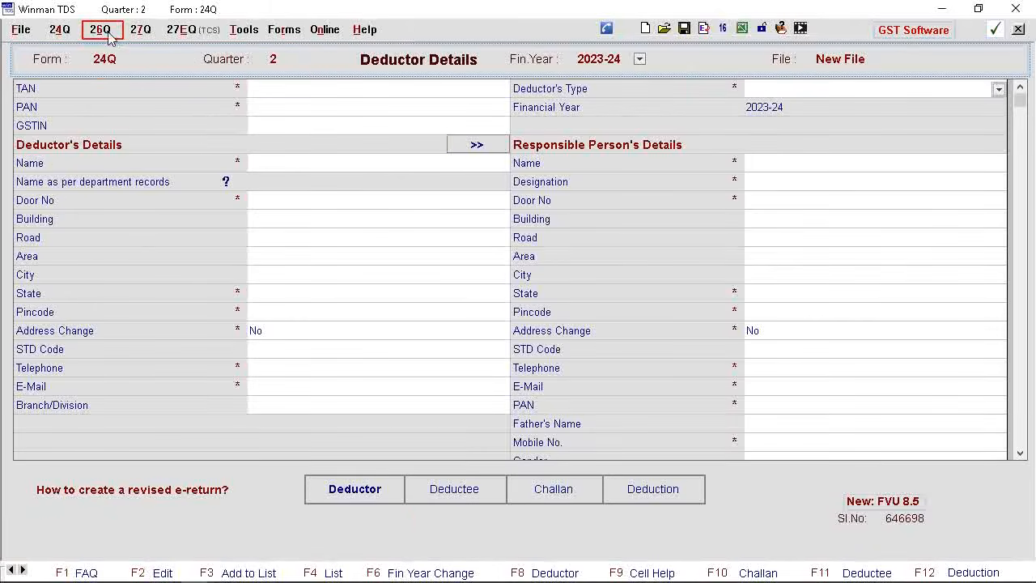
click(110, 38)
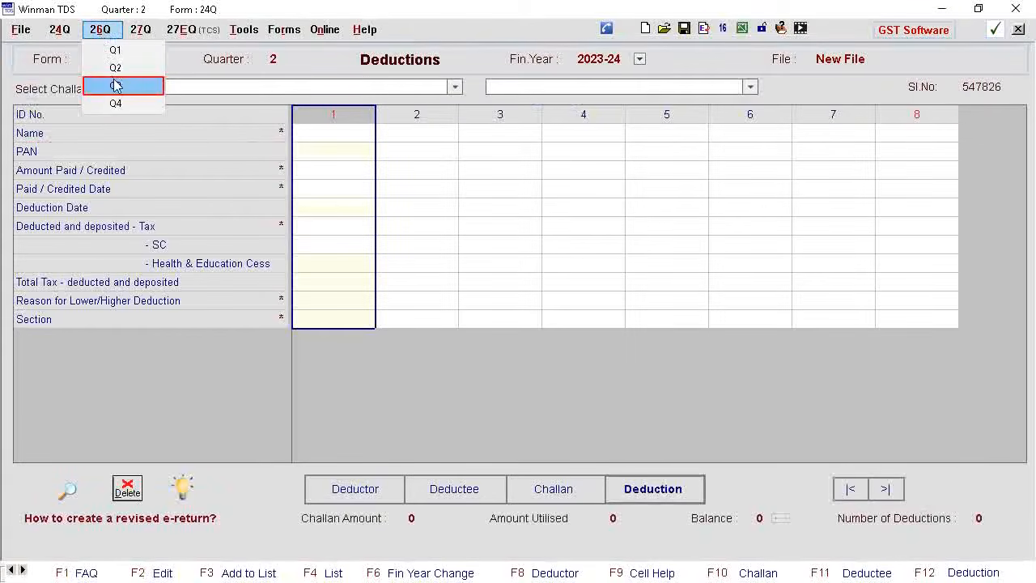
click(116, 86)
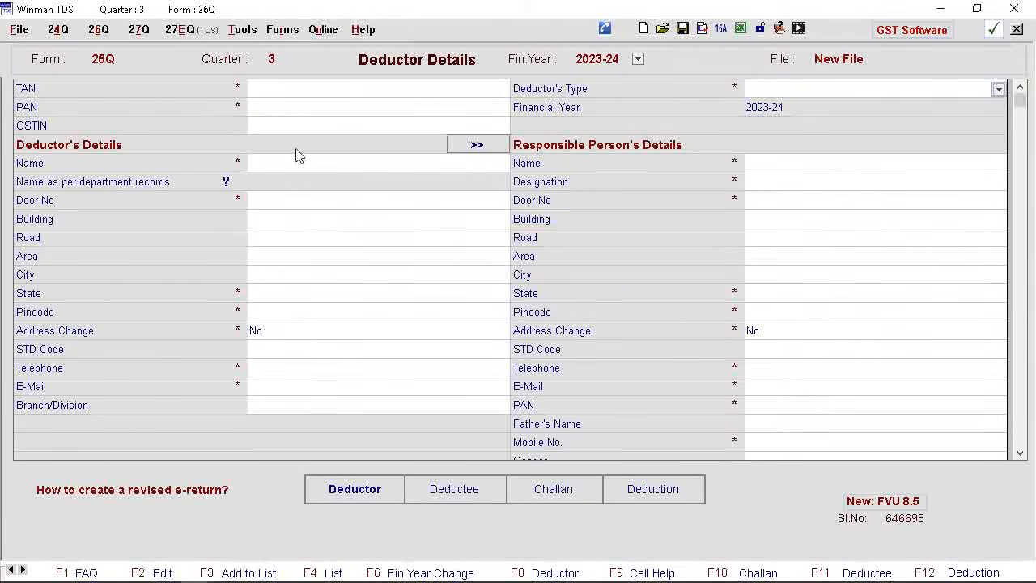
click(141, 29)
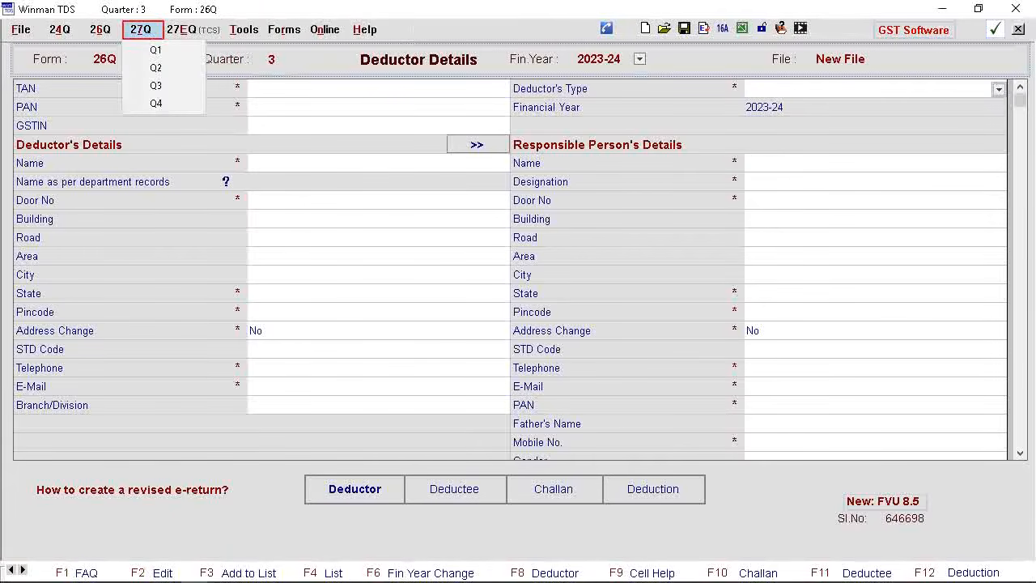
key(Right)
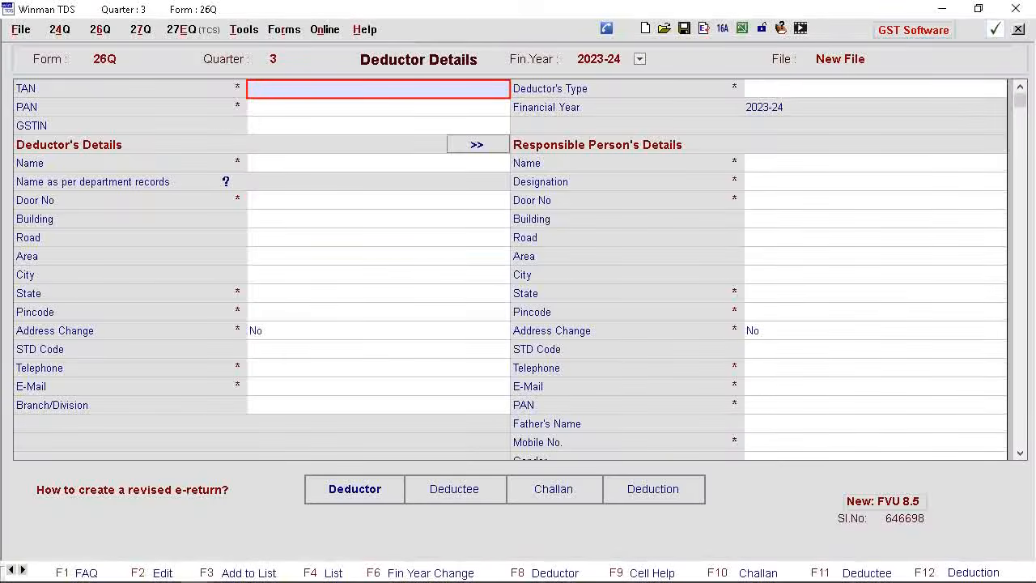
Fill in the deductor's TAN, PAN Not Required, the name Super Traders and the address down to the city
key(Return)
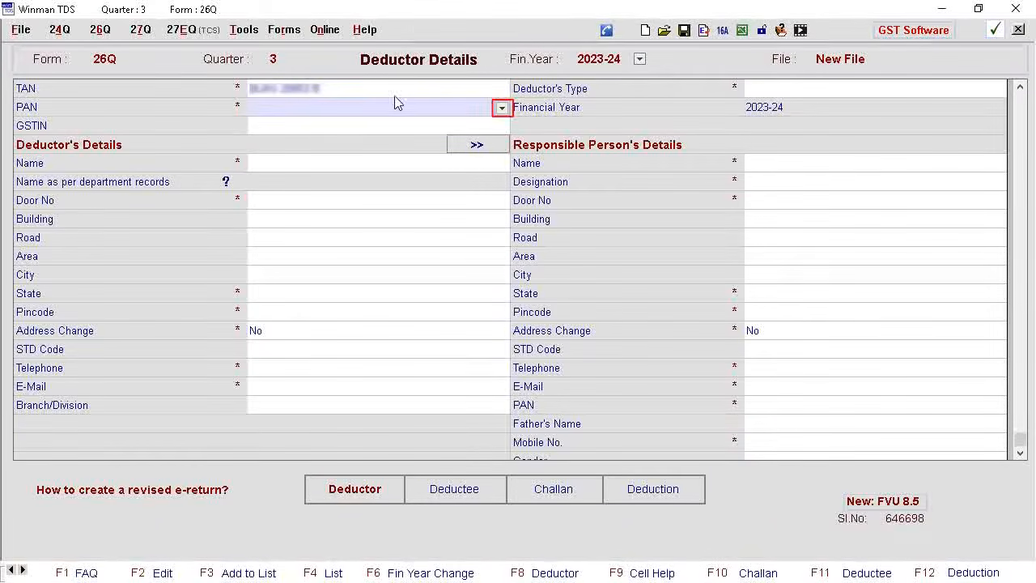
click(502, 108)
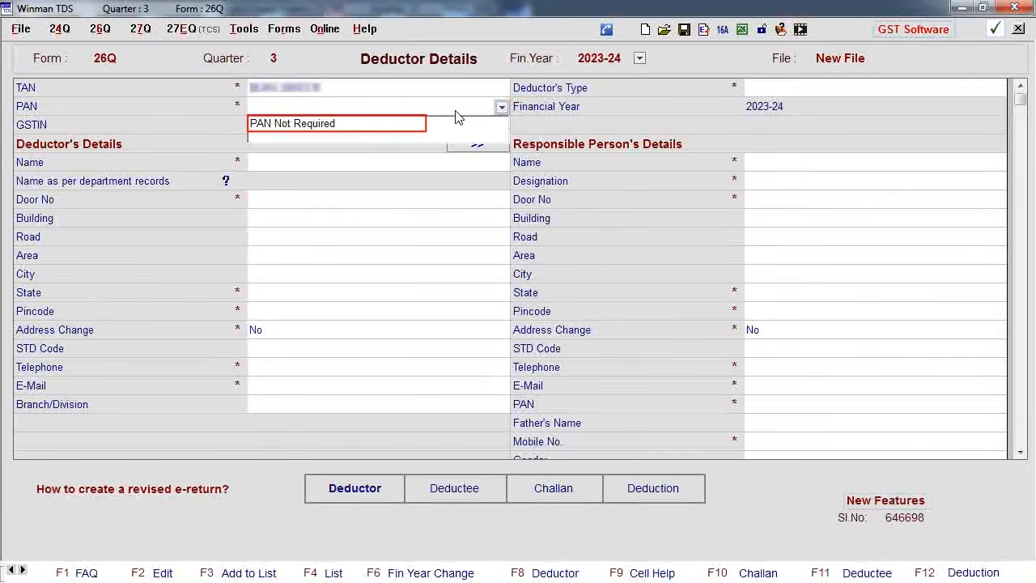
click(300, 124)
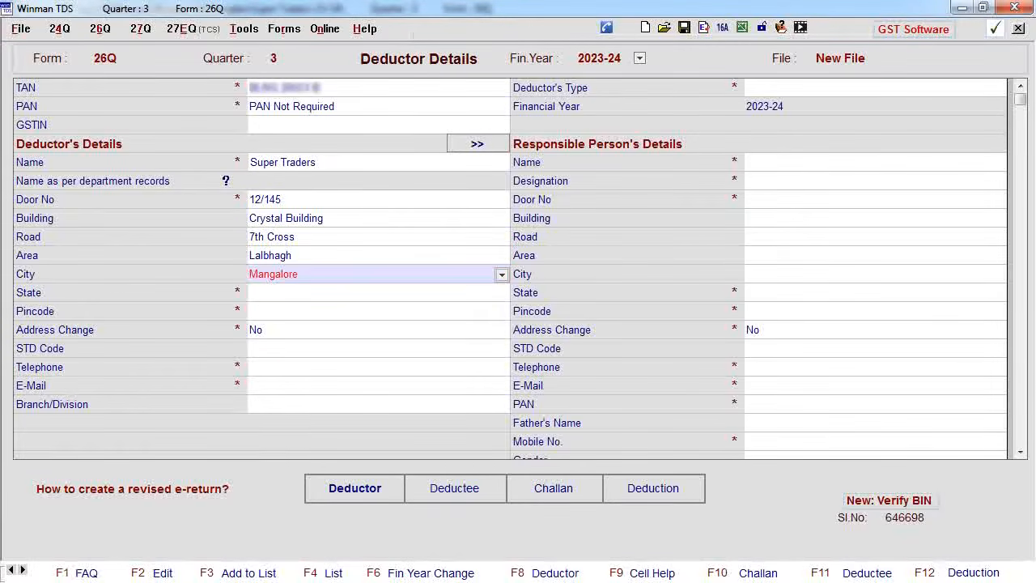
key(Return)
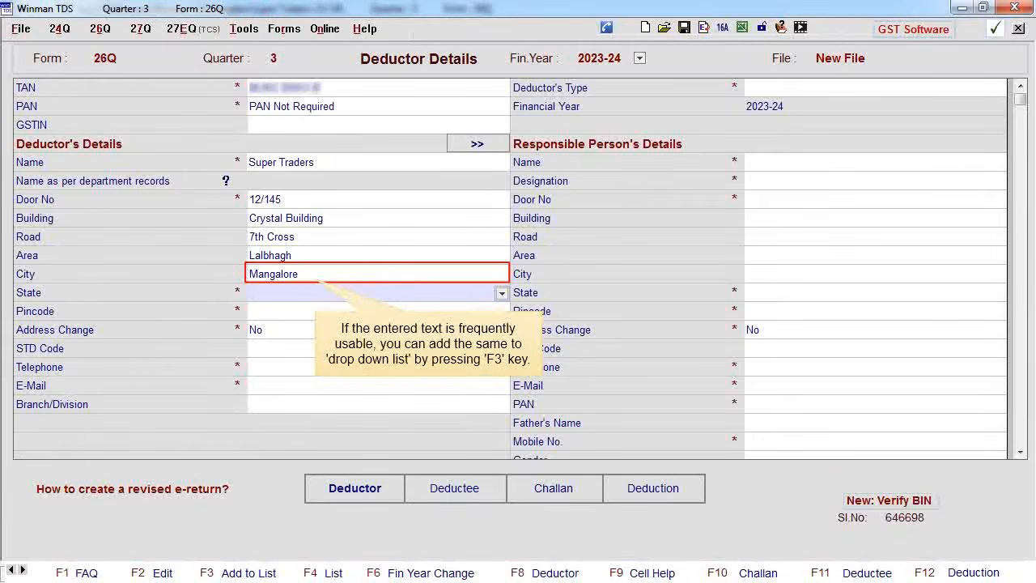
Add Mangalore to the saved city choices and select it as the deductor's city
key(Up)
key(F3)
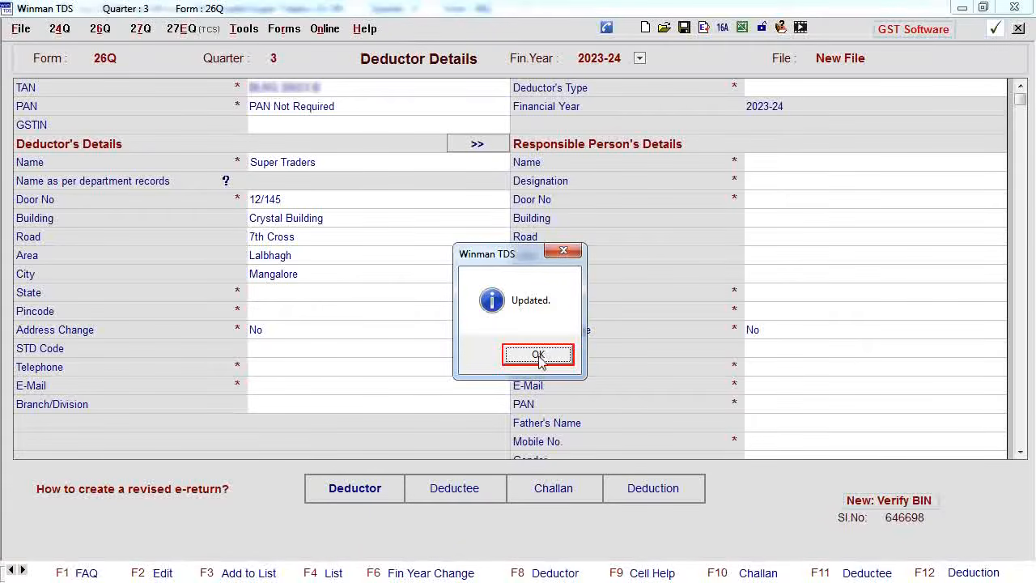
click(506, 349)
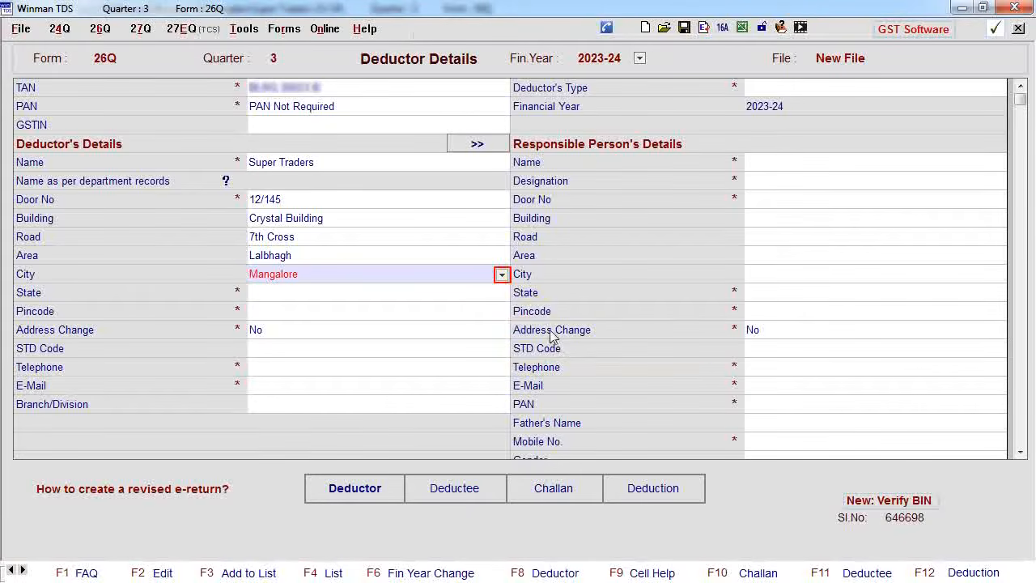
click(502, 275)
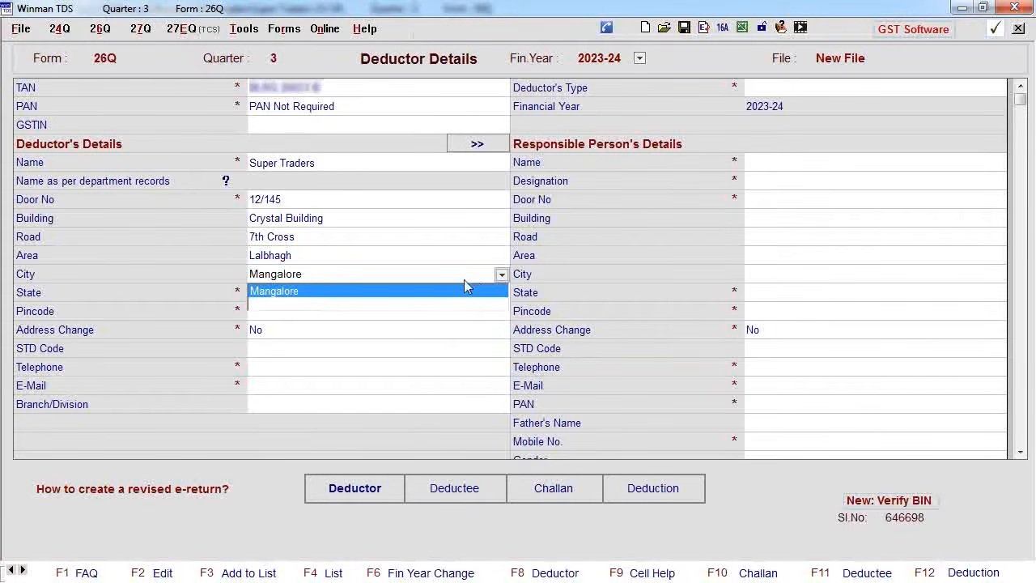
click(347, 295)
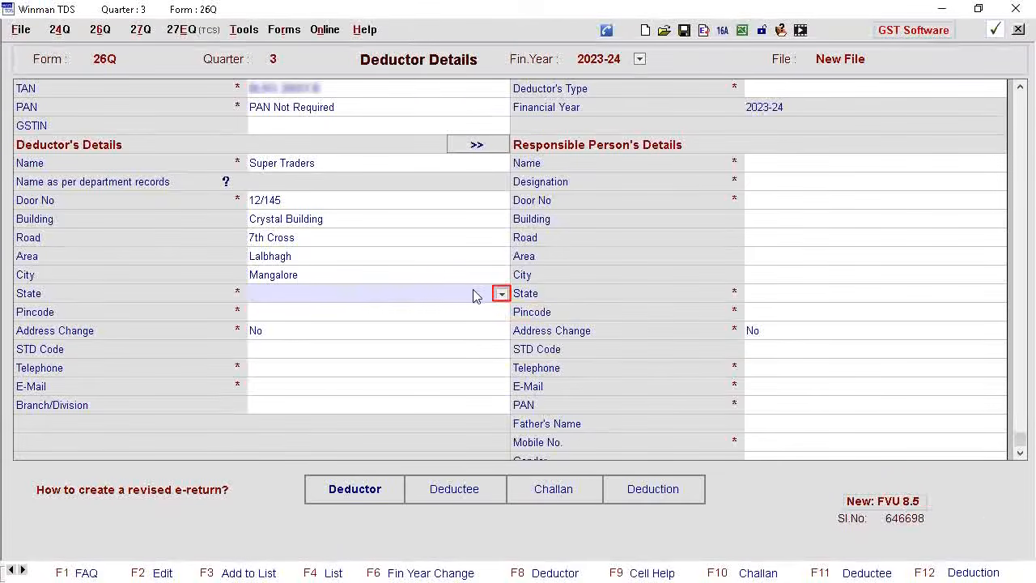
Set the deductor's state to Karnataka, enter the pincode, and accept No for the address change
click(502, 294)
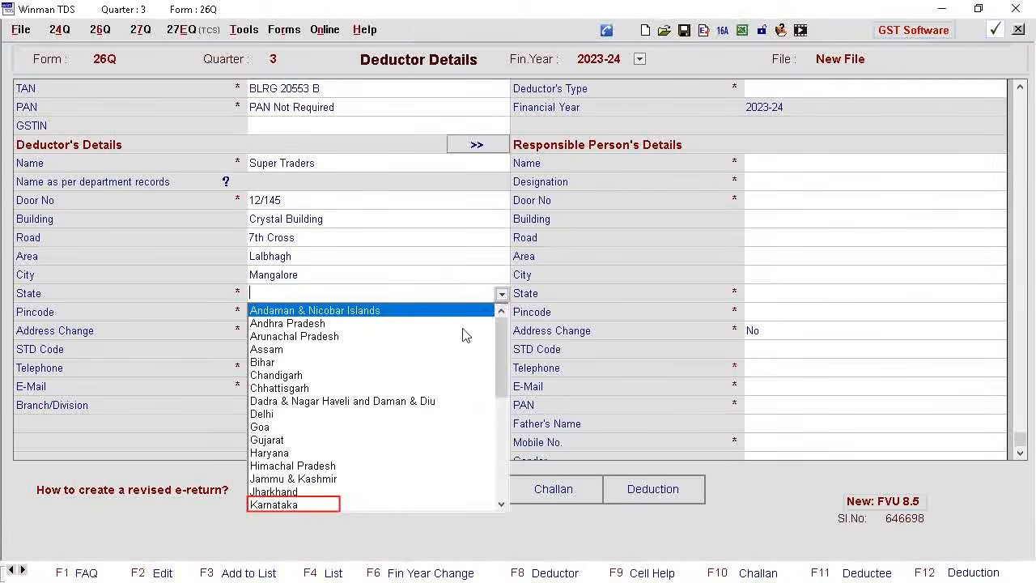
click(292, 505)
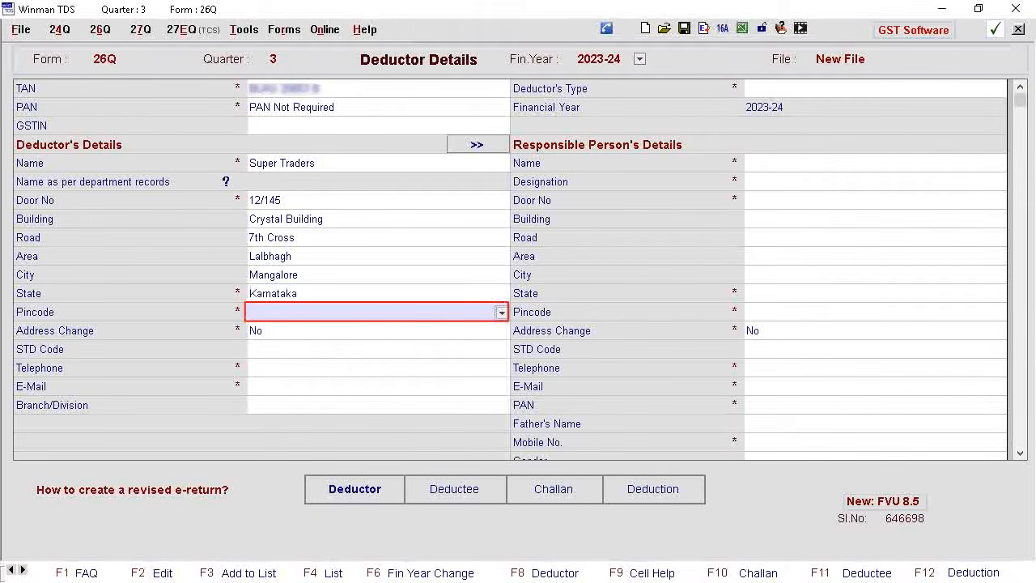
text(575002)
key(Return)
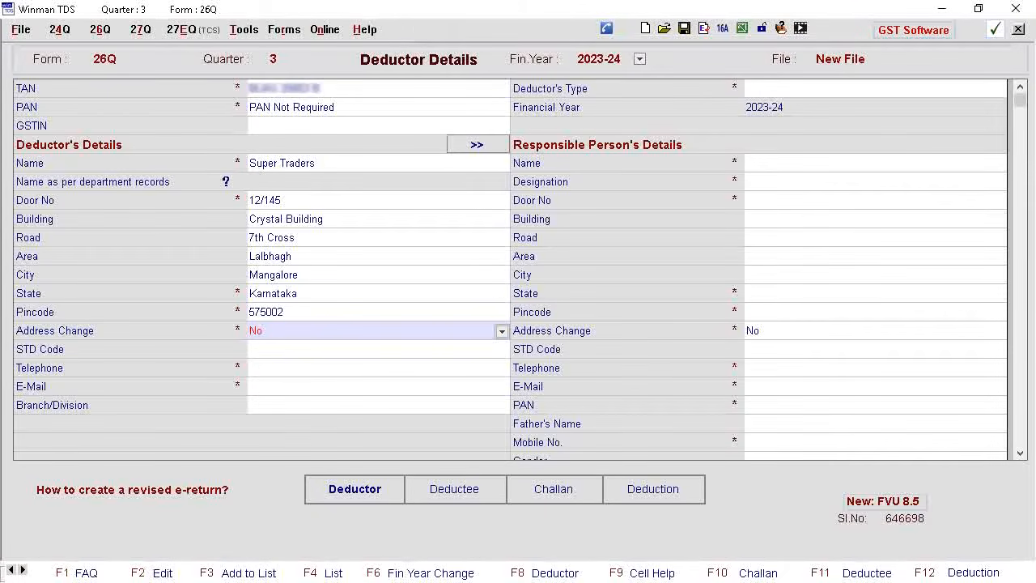
key(Return)
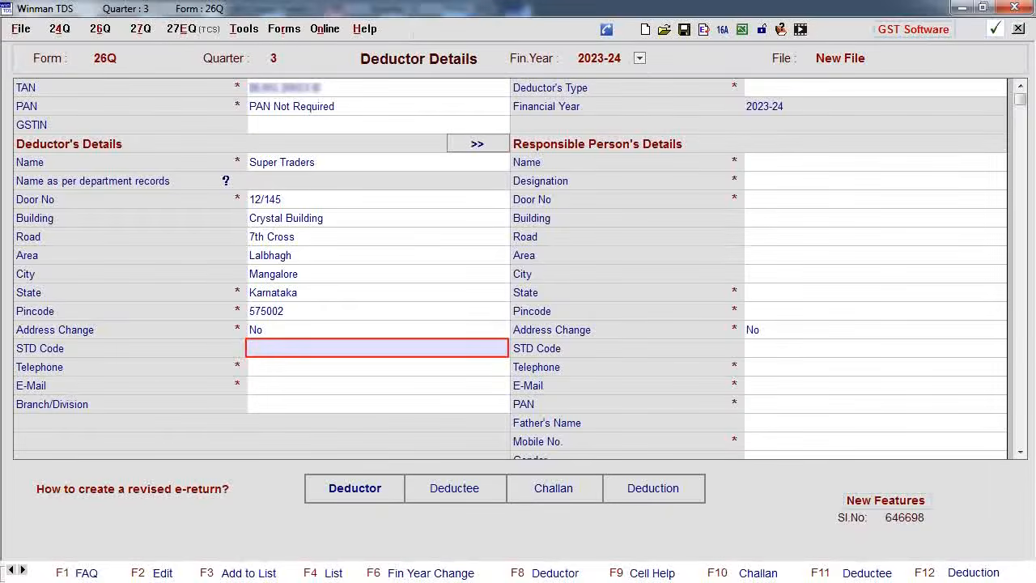
Enter the deductor's STD code, telephone number and e-mail, and set the branch/division to Pumpwell
key(Return)
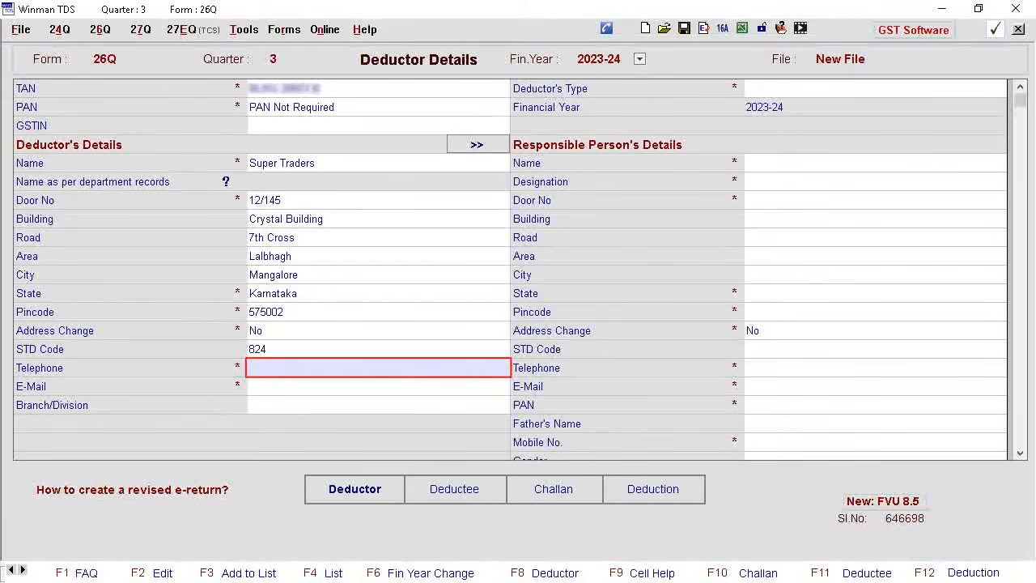
key(Return)
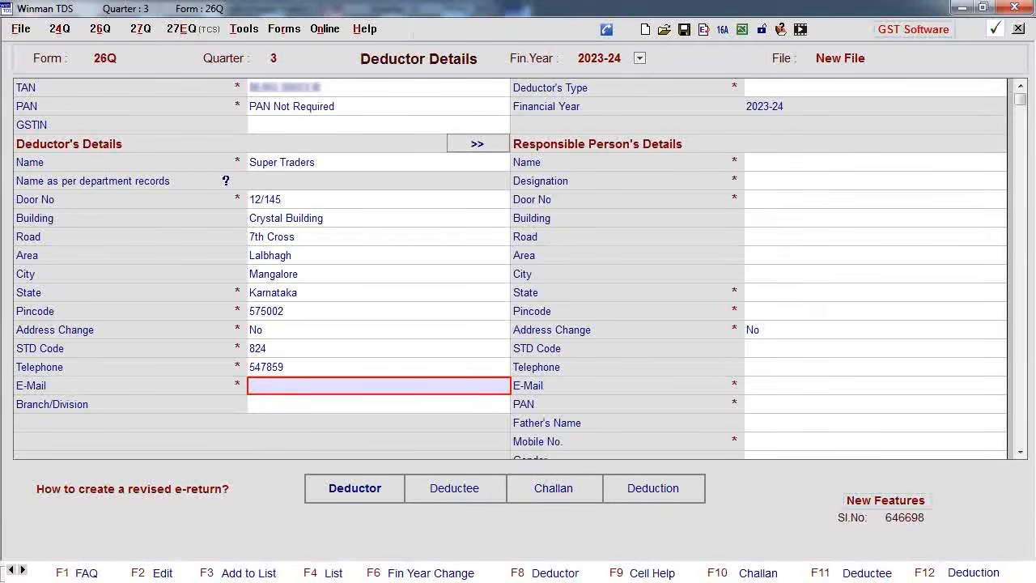
key(Return)
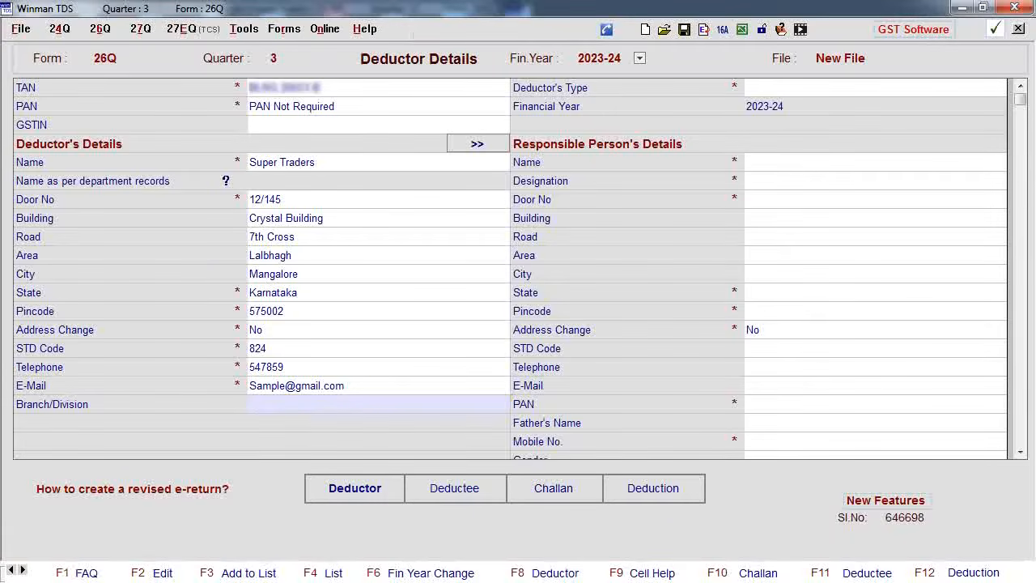
key(Return)
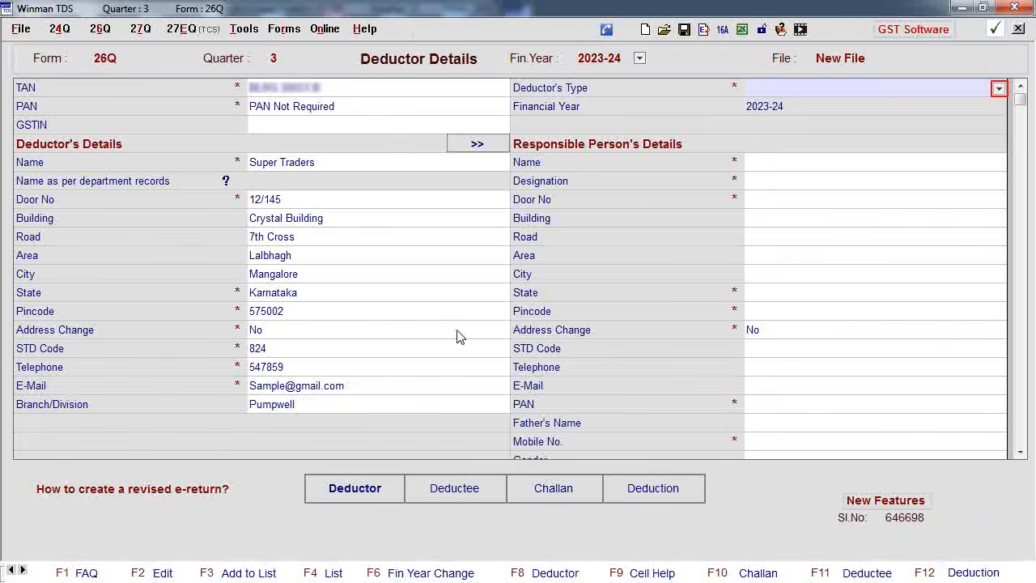
Set the deductor's type to Company and enter the responsible person's name with the designation M.D
click(999, 89)
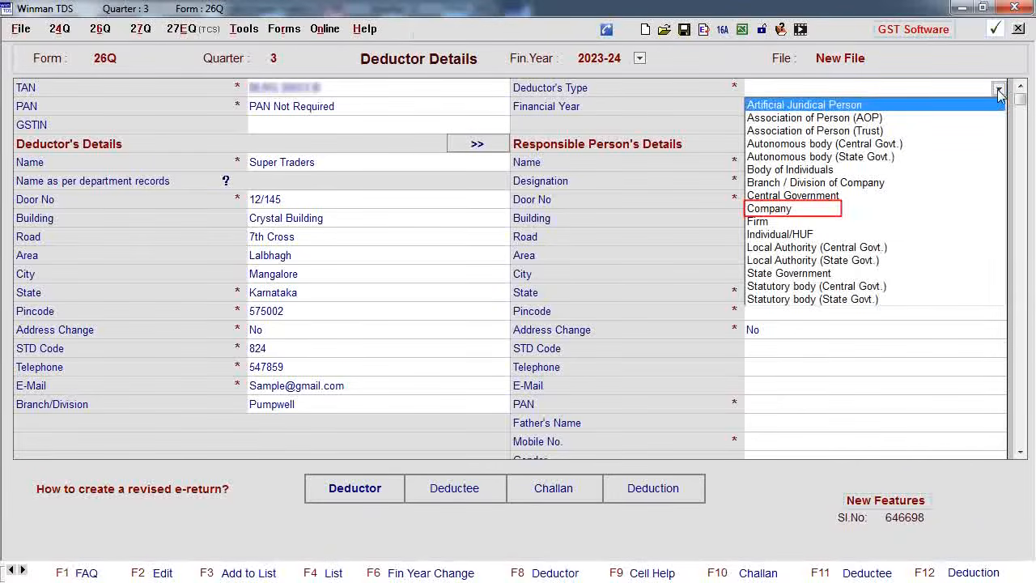
click(789, 209)
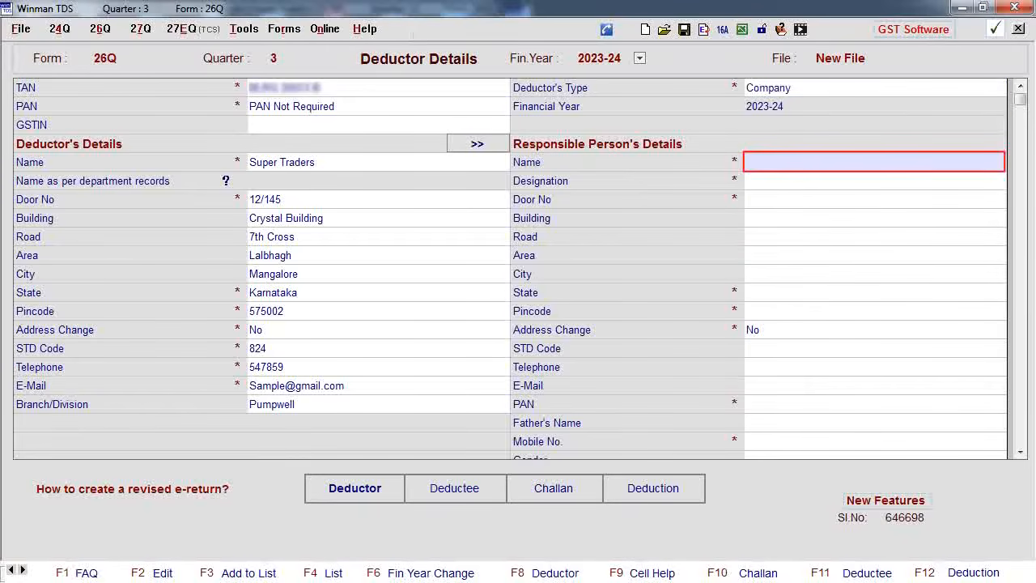
key(Return)
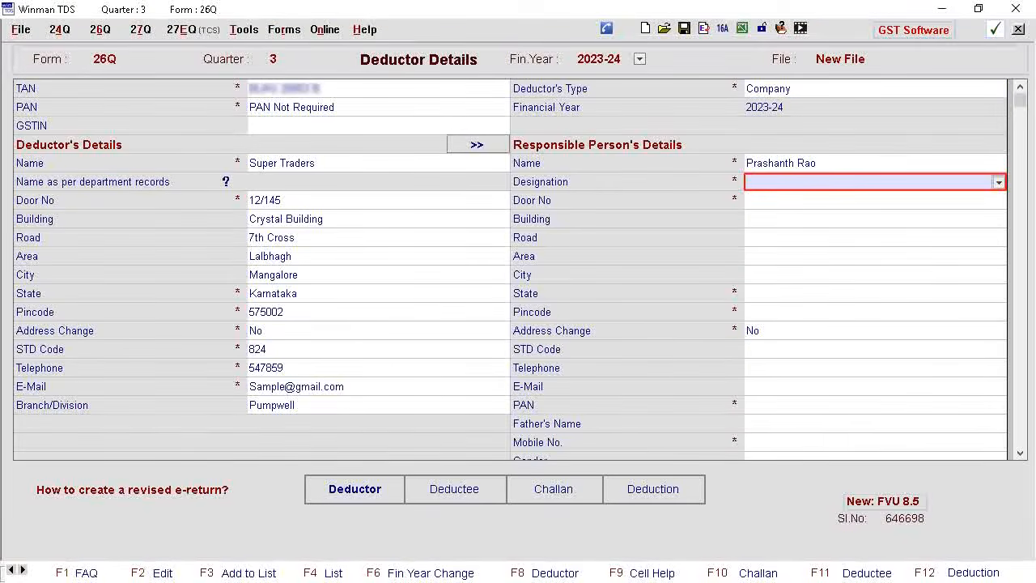
text(M.D)
key(Return)
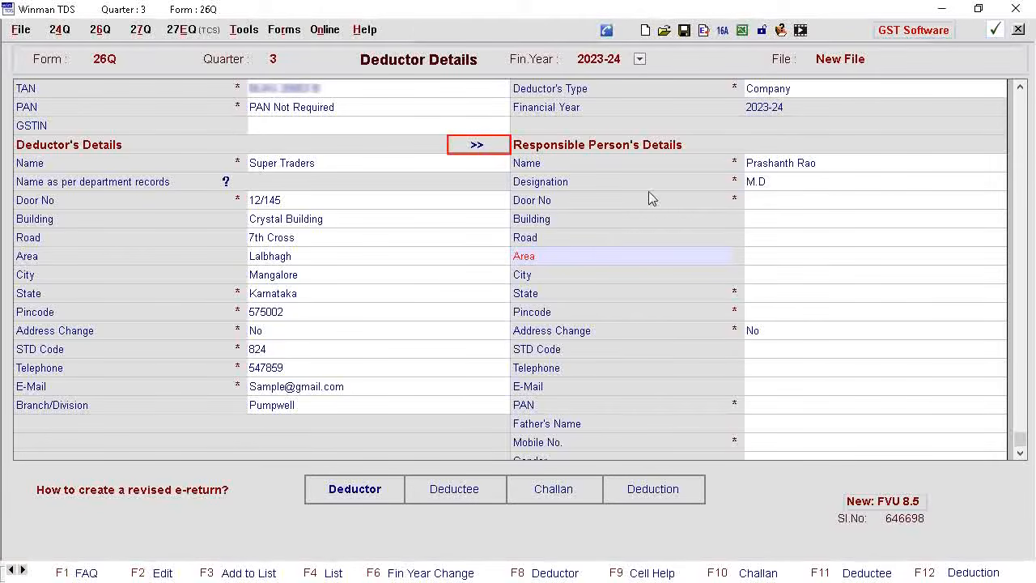
Copy the deductor's details to the responsible person and complete that person's PAN, father's name, mobile number and gender Male
click(478, 146)
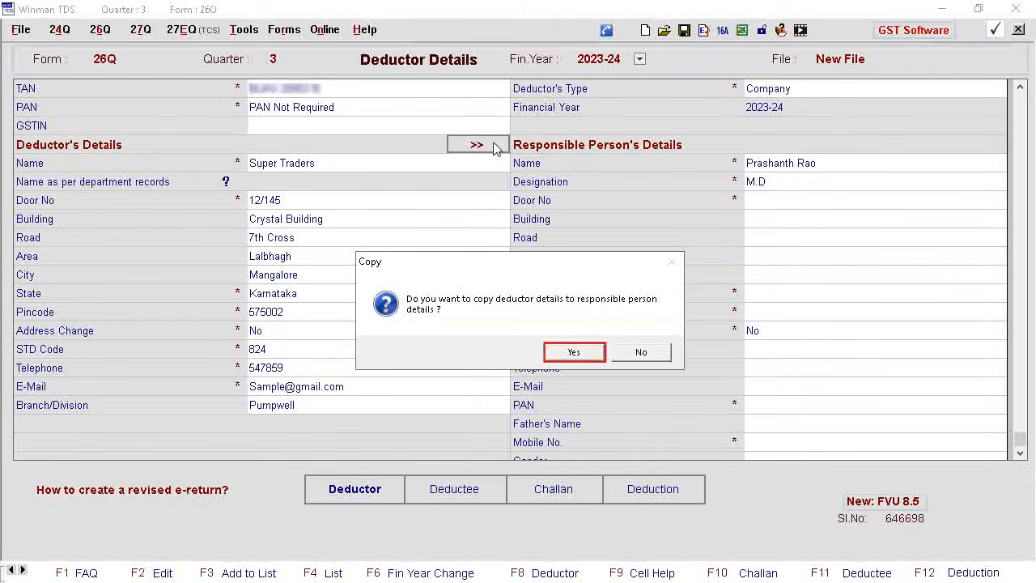
click(575, 354)
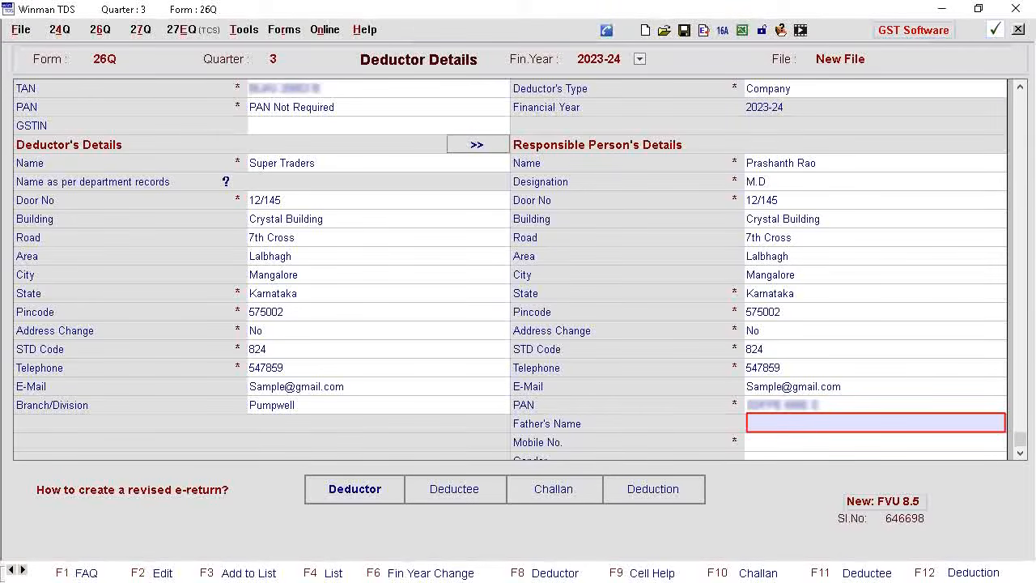
key(Return)
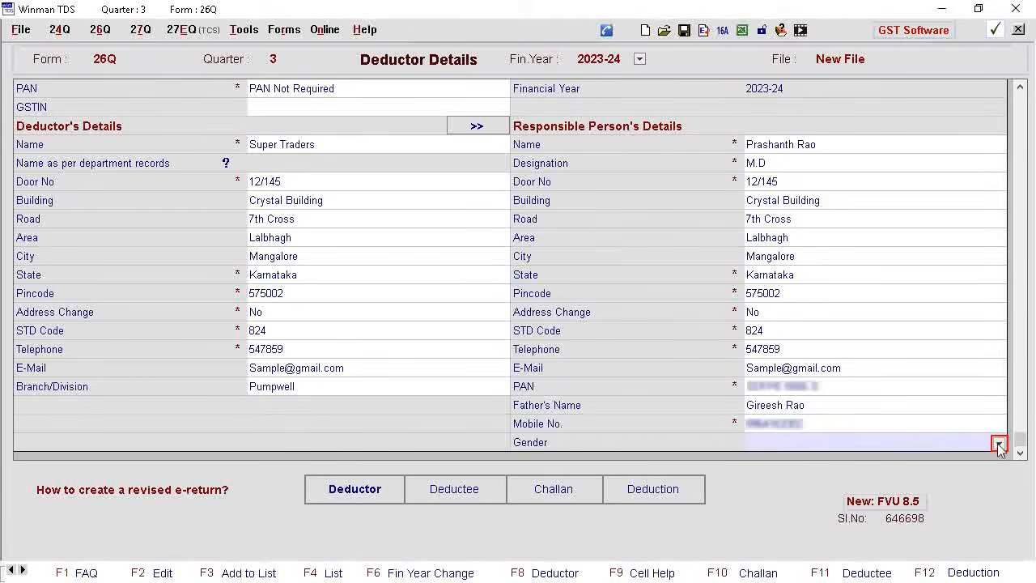
click(999, 444)
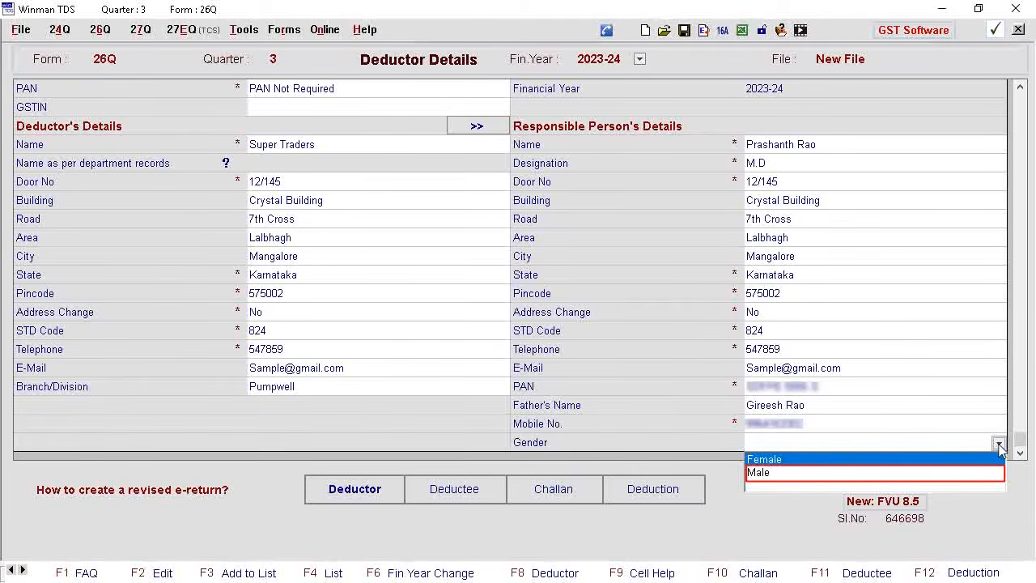
click(779, 474)
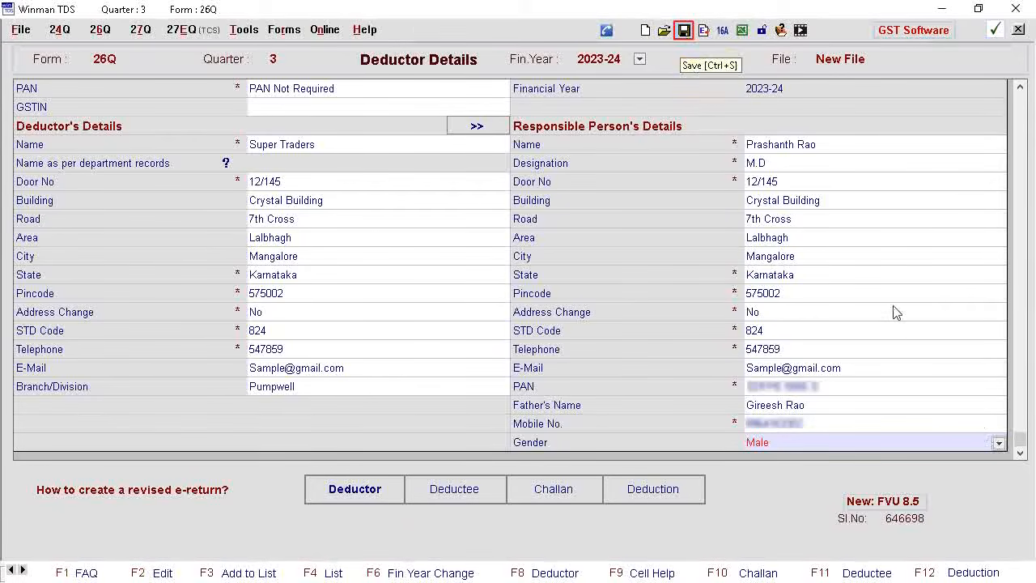
Save the new return under the file name Super Traders
click(685, 31)
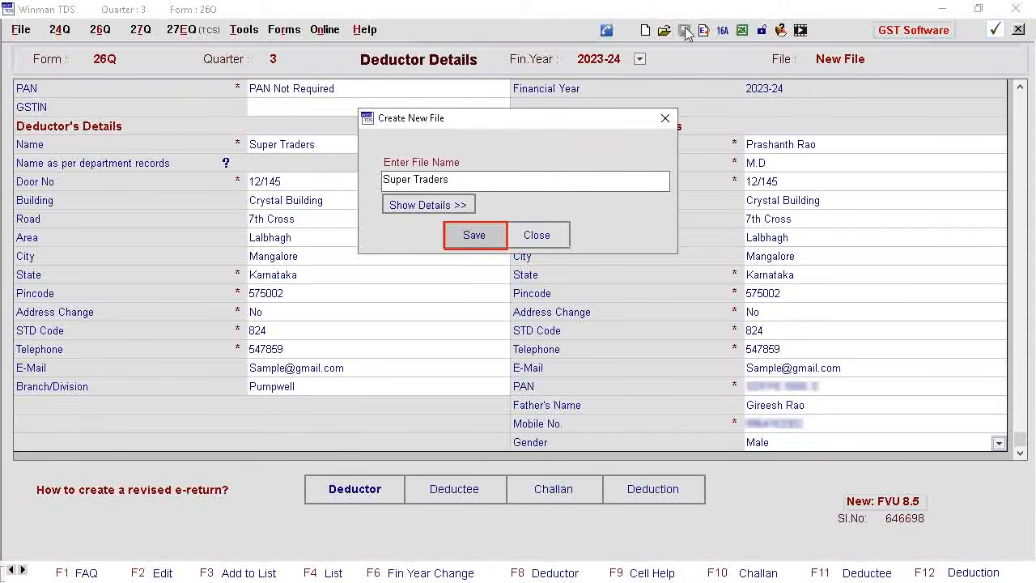
click(475, 236)
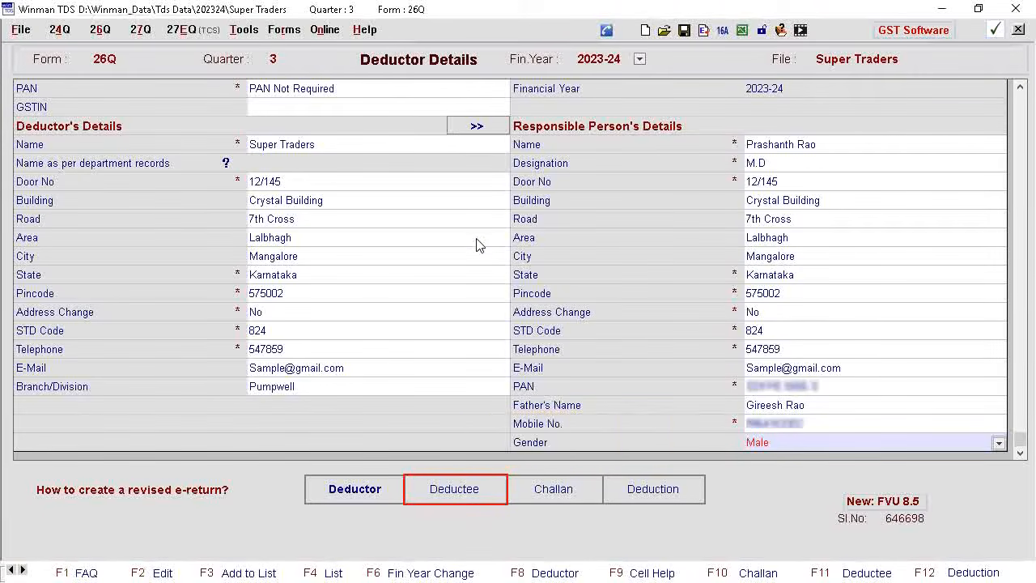
Add five deductees with names and PANs: three individuals, GPS Groups (P) Ltd. and HMP Engg. Works (P) Ltd
click(455, 489)
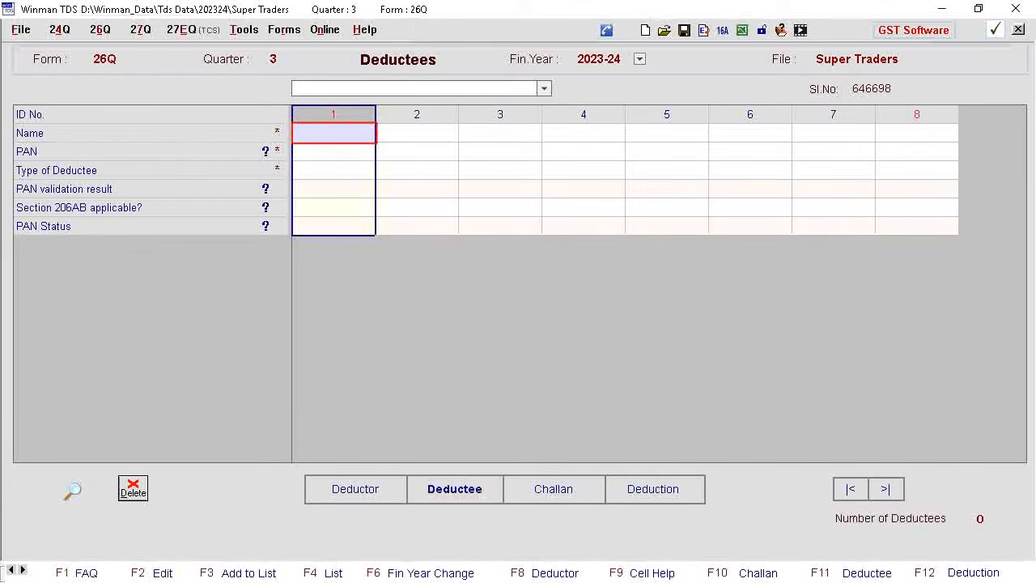
key(Return)
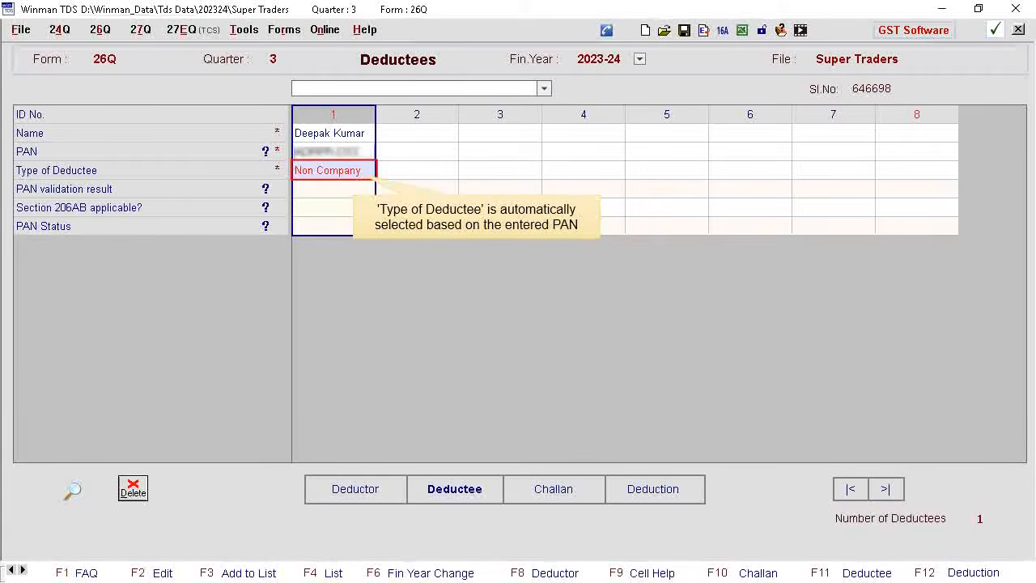
key(Return)
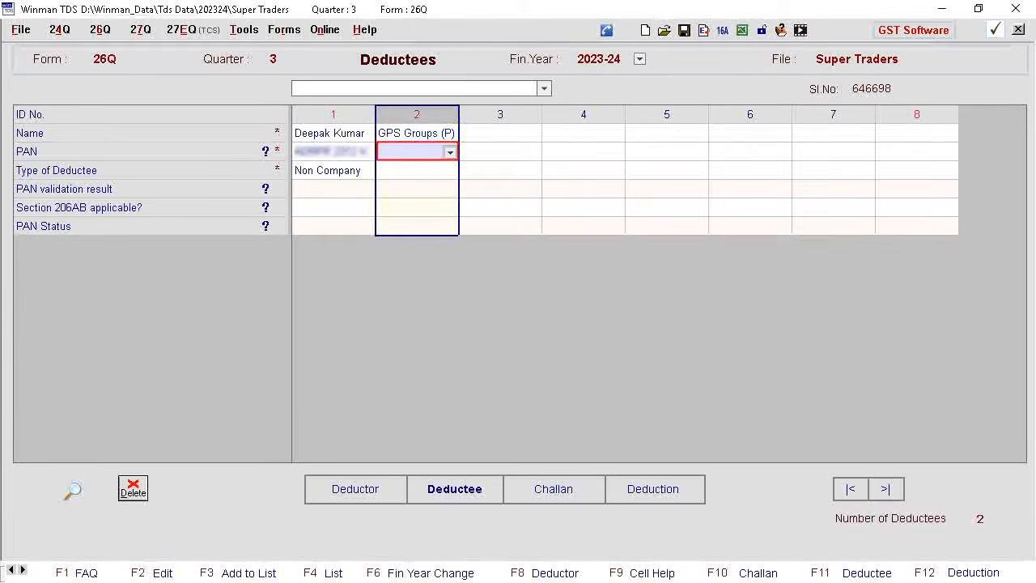
key(Return)
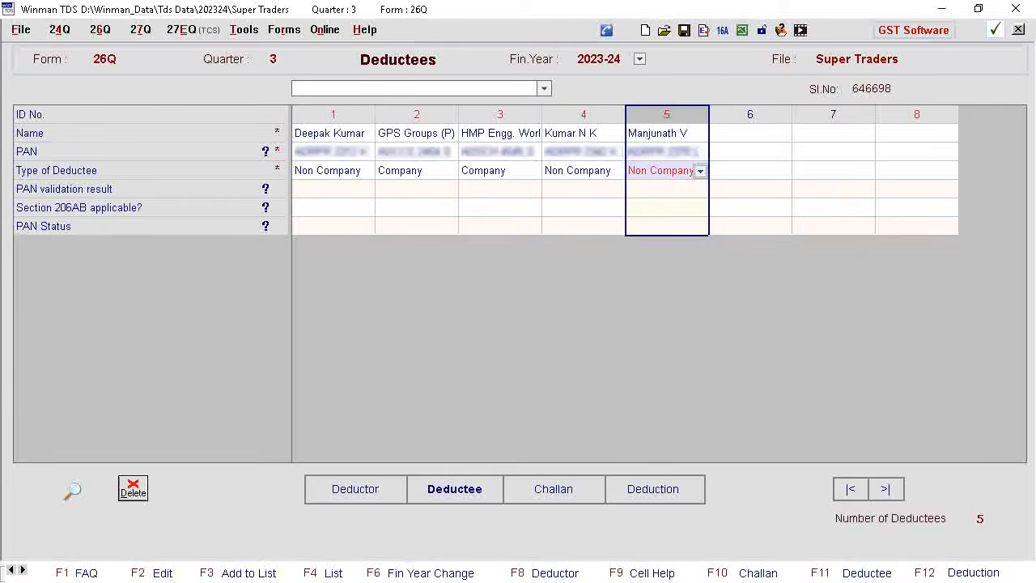
right_click(687, 191)
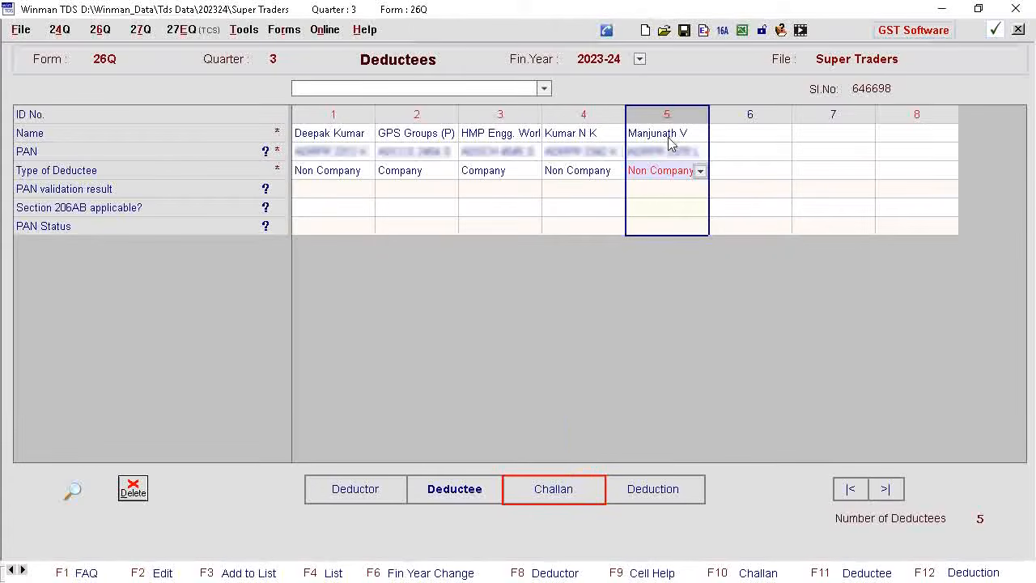
Add the first challan dated 16-Nov-2023 for section 194C - Works Contract with deposited tax of 58,597
click(555, 492)
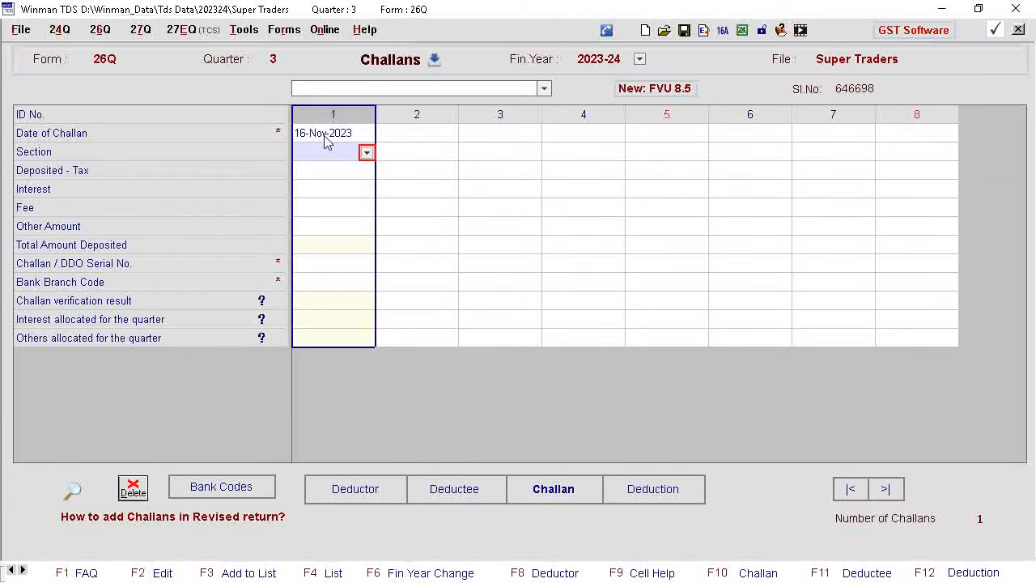
click(366, 154)
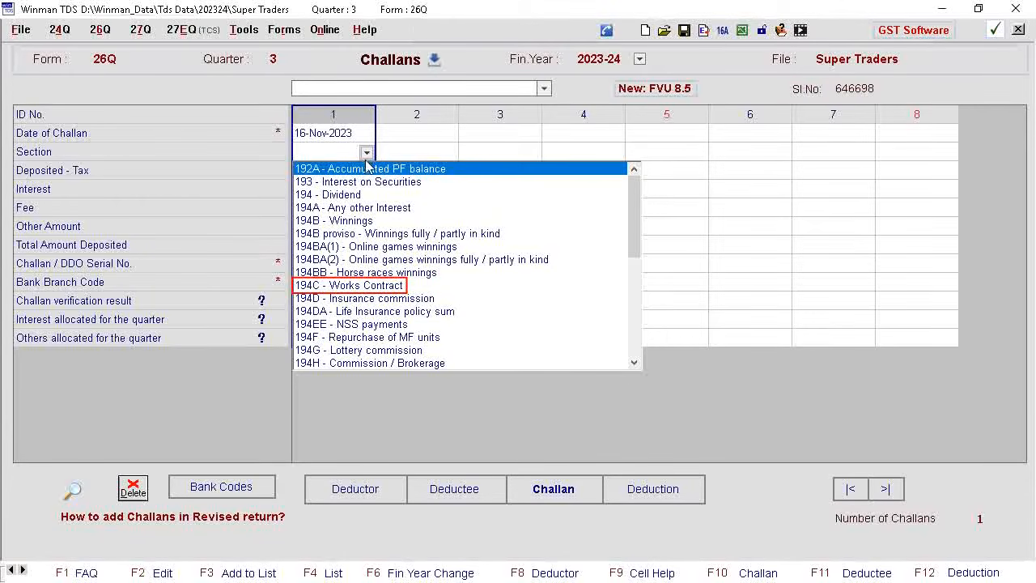
click(356, 285)
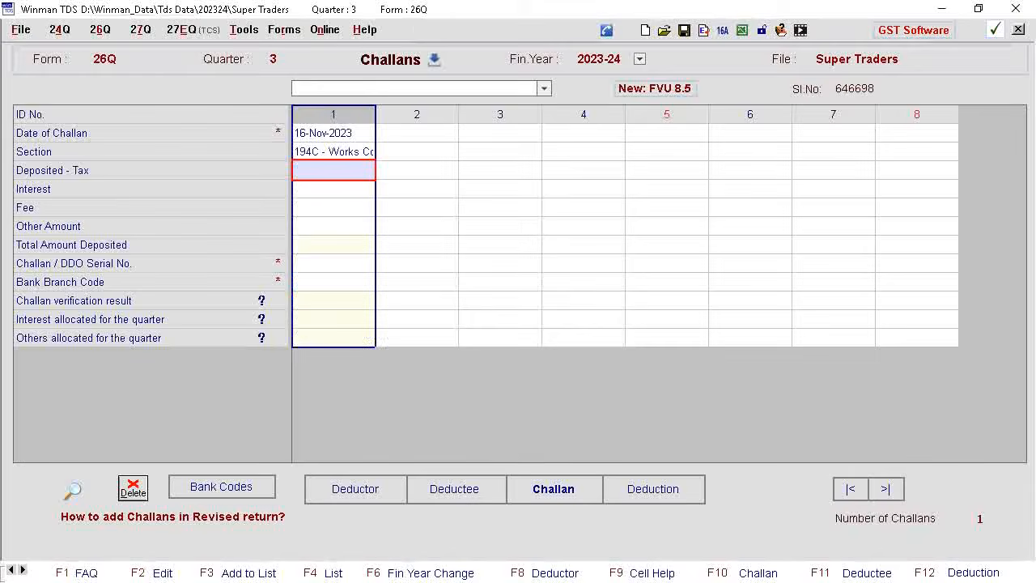
text(58597)
key(Return)
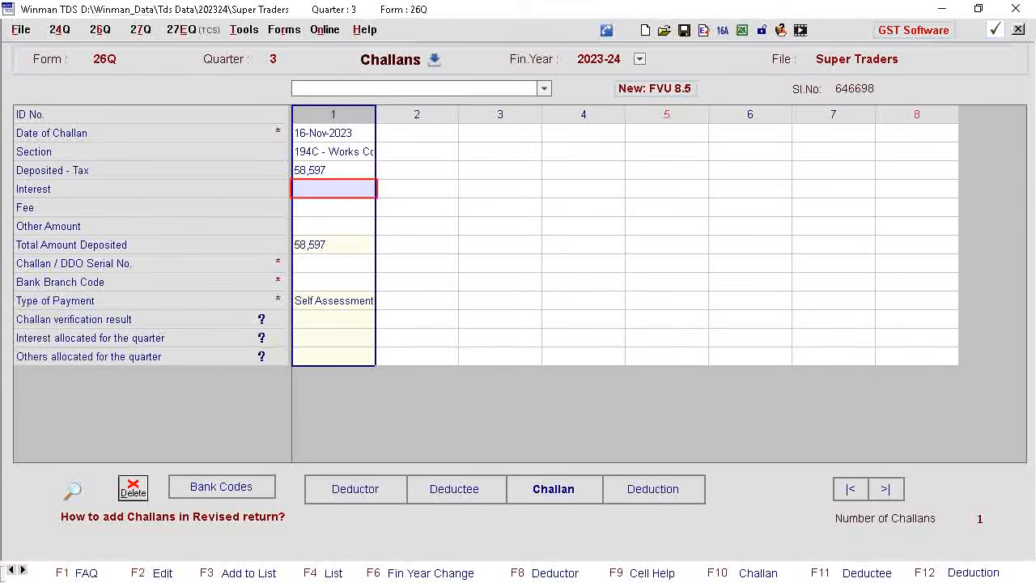
Complete the first challan with interest 3,504, challan serial number 00005 and bank branch code 6360076
text(3504)
key(Return)
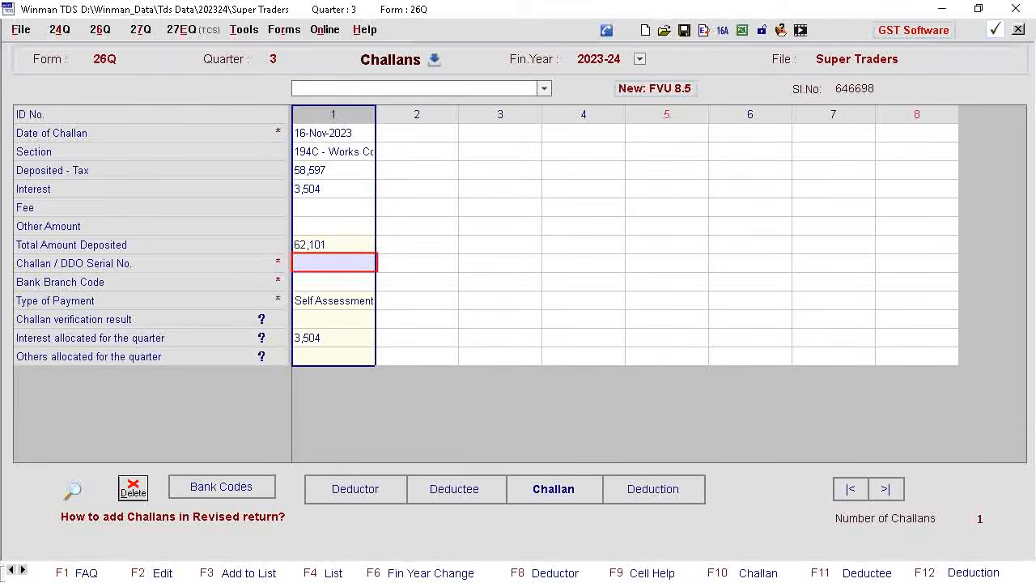
text(00005)
key(Return)
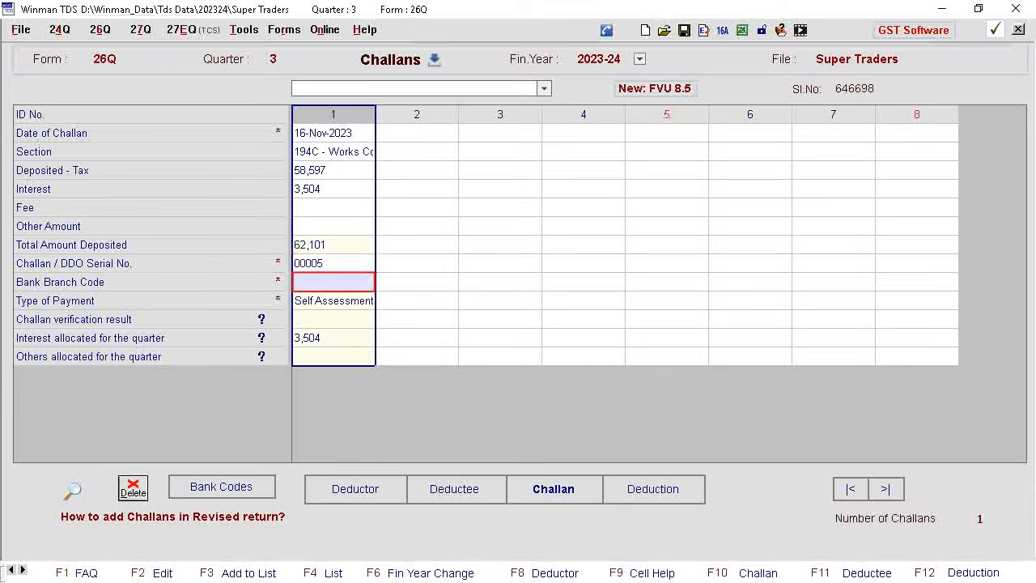
text(6360076)
key(Return)
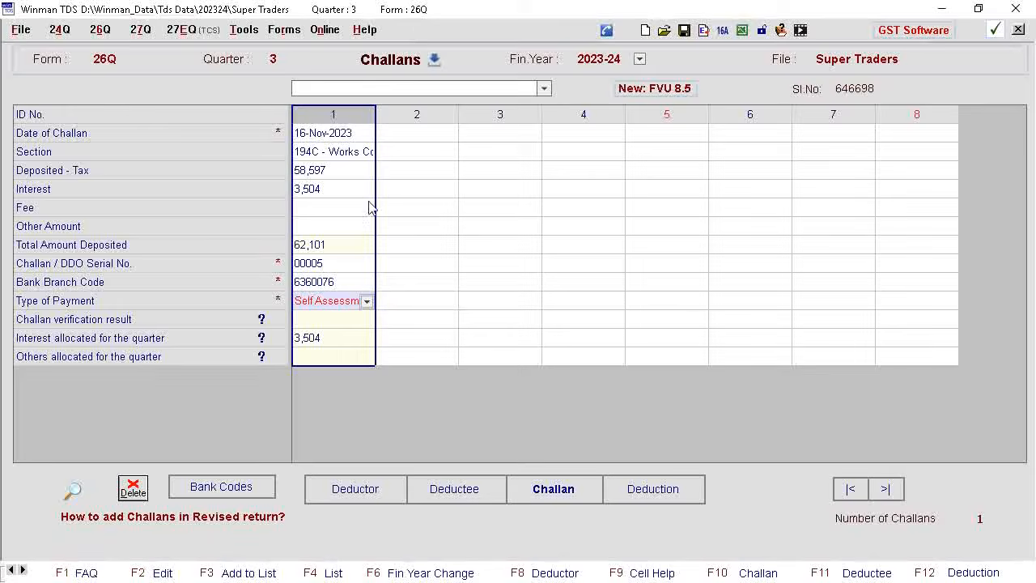
Add a second challan dated 07-Nov-2023 for 194 - Dividend with tax 2,66,798, interest 1,989, fee 500, other amount 458, serial 00003 and bank code 6360076
click(417, 135)
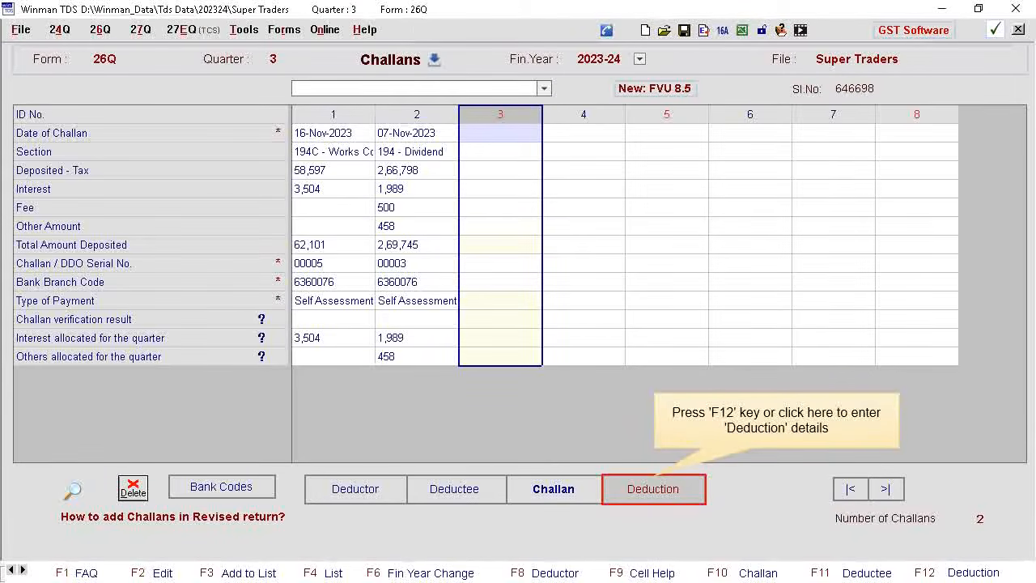
Start the deductions for the 16-Nov-2023 Works Contract challan and select the first deductee for deduction 1
click(654, 490)
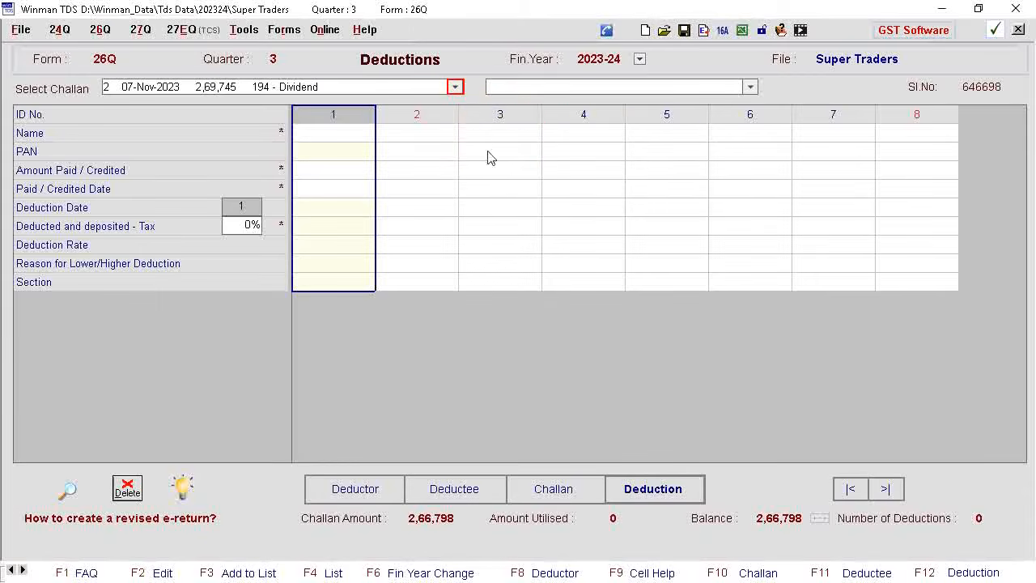
click(456, 87)
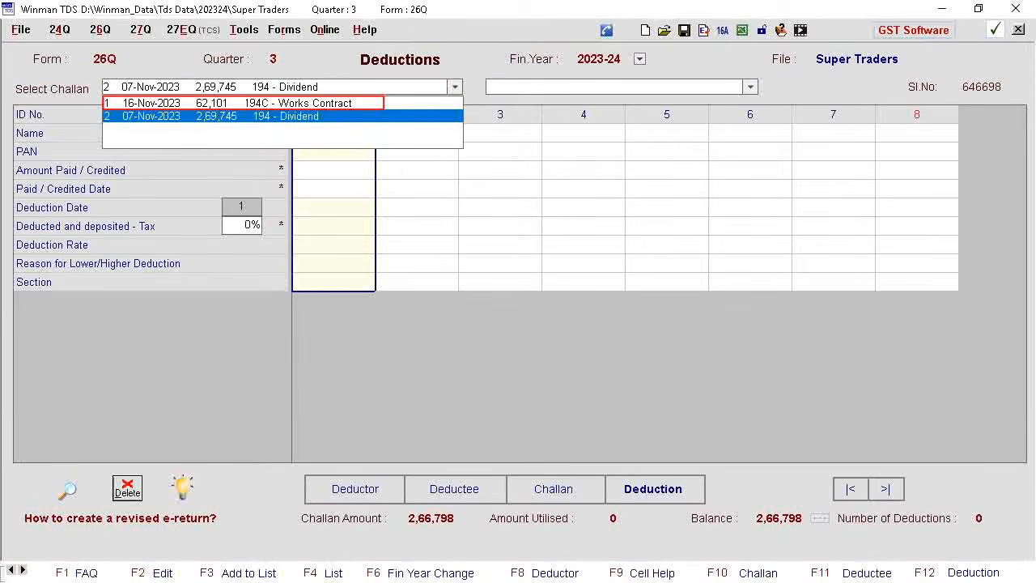
click(254, 103)
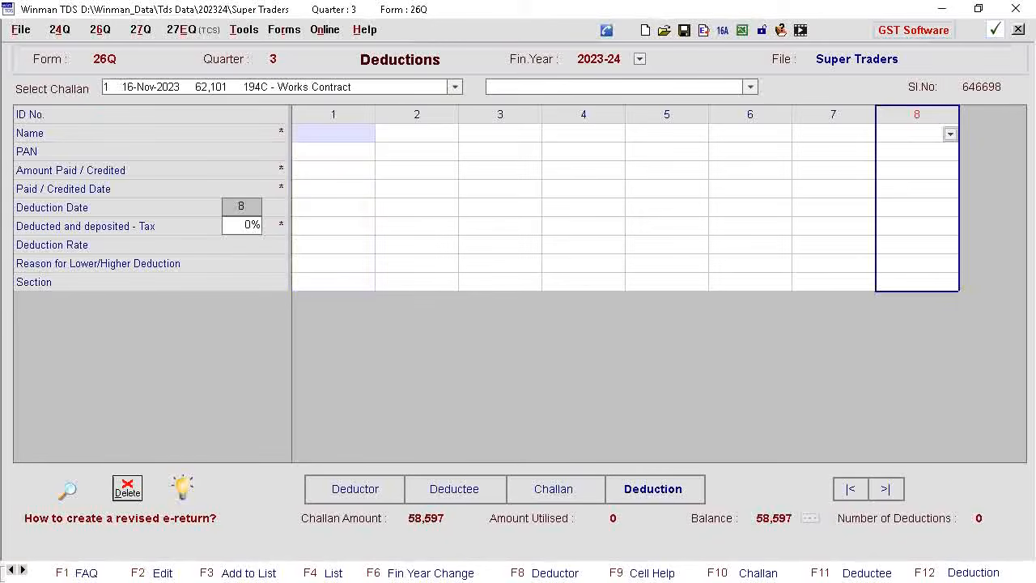
click(334, 133)
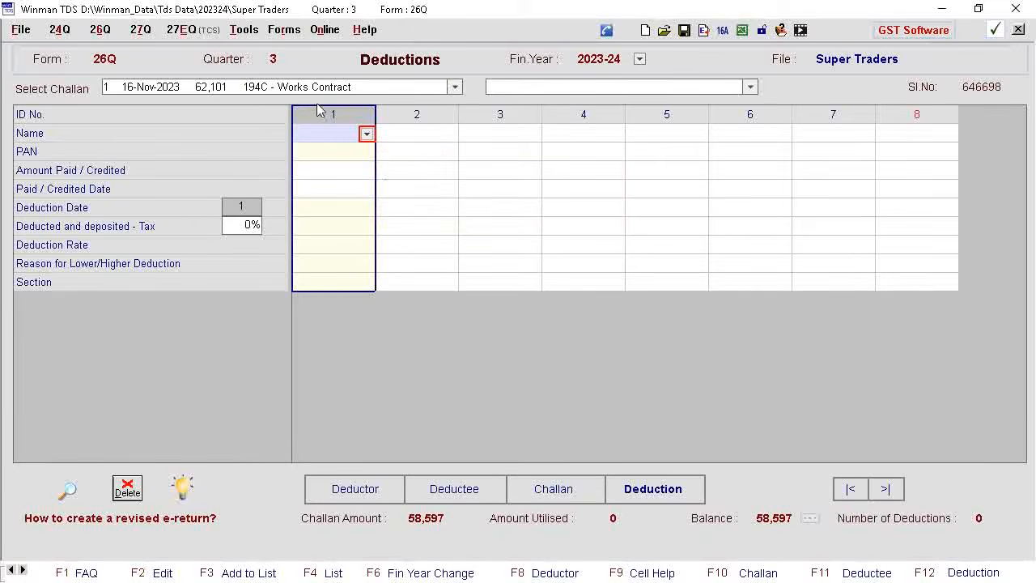
click(367, 134)
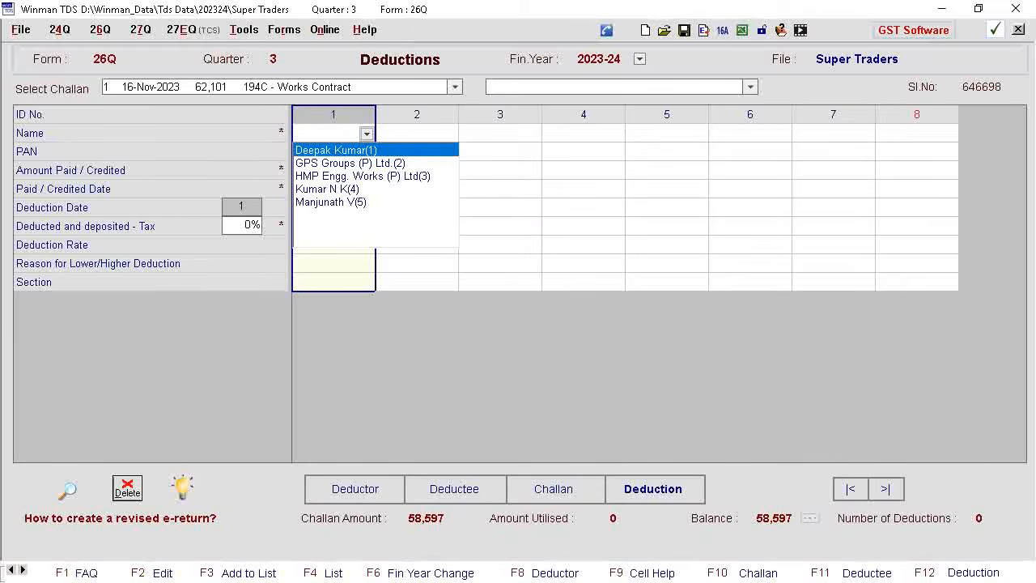
click(324, 150)
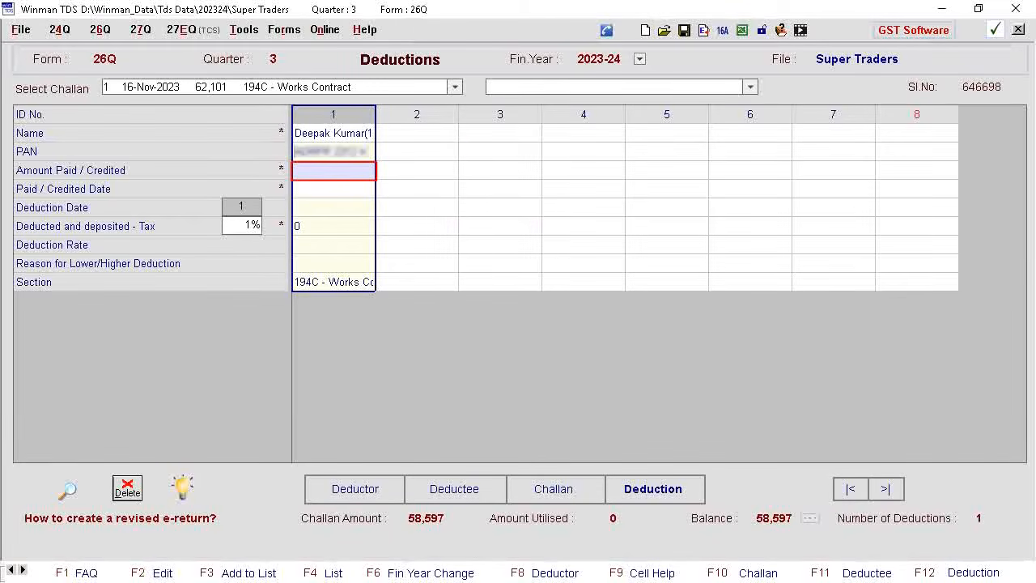
Enter 5,85,970 as deduction 1's amount paid, with 01-Oct-2023 as the paid and deduction dates
text(585970)
key(Return)
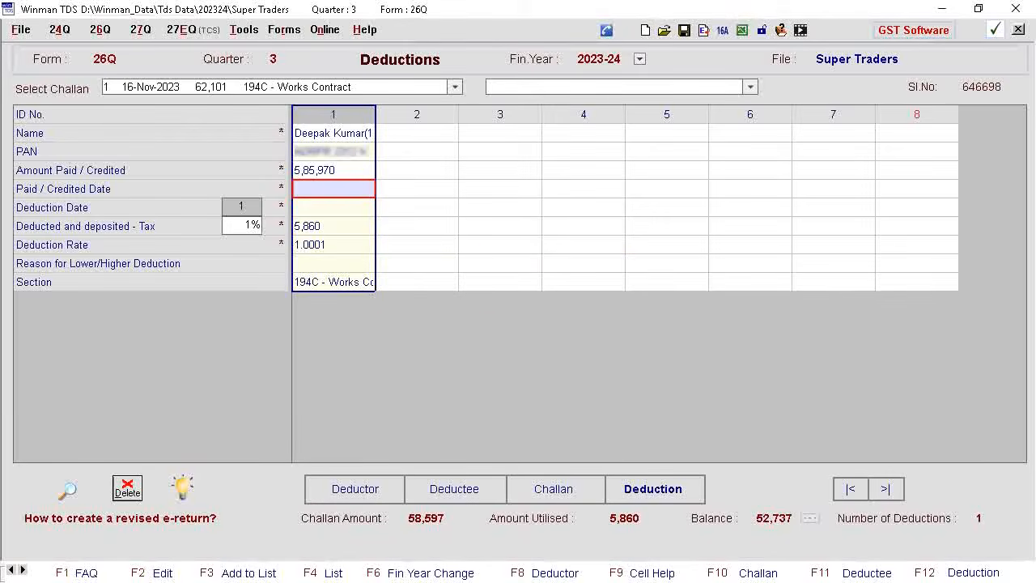
text(01102023)
key(Return)
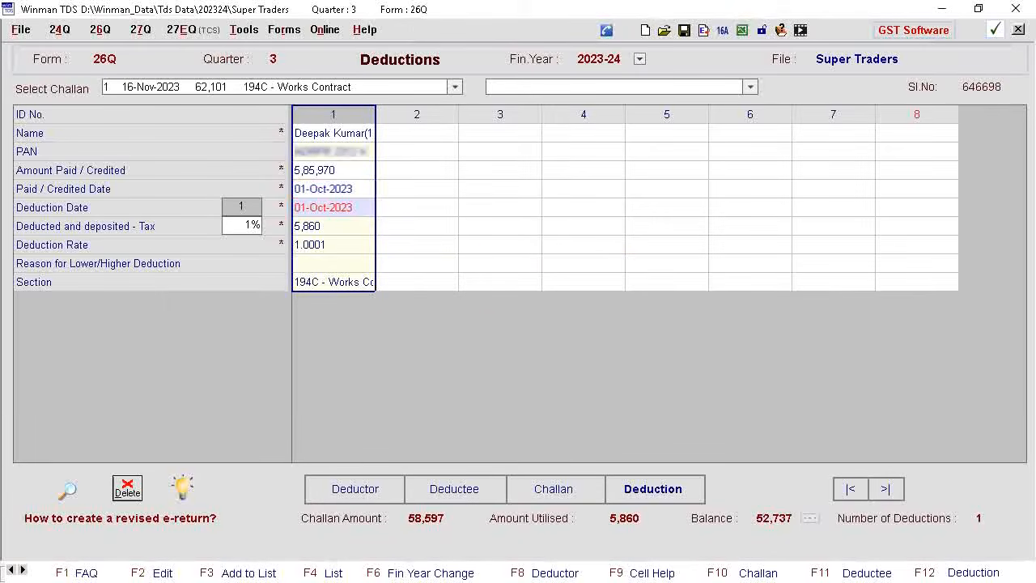
click(324, 227)
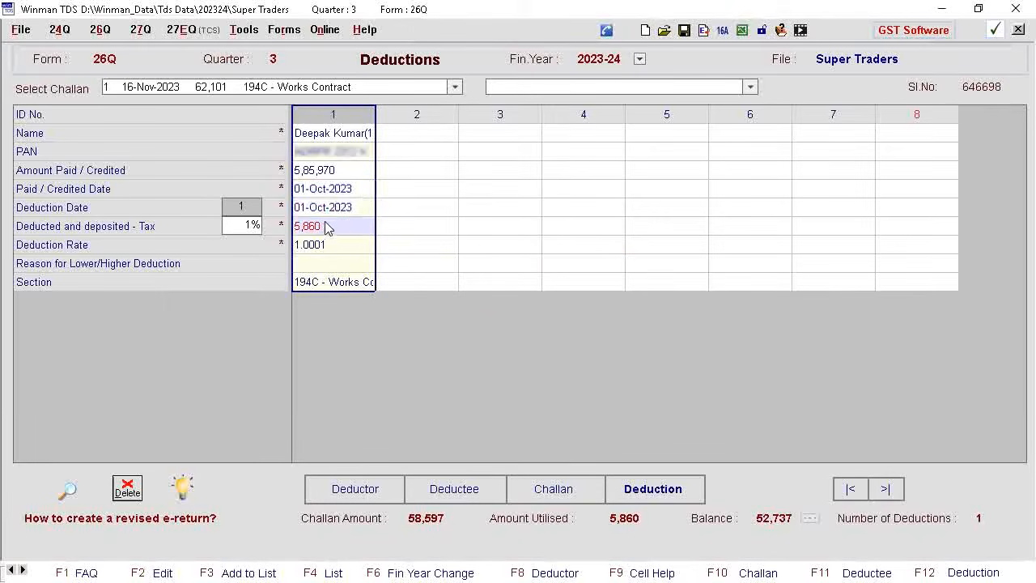
Add deduction 2 for GPS Groups (P) Ltd. with amount paid 4,85,750 and paid date 01-Oct-2023
click(419, 137)
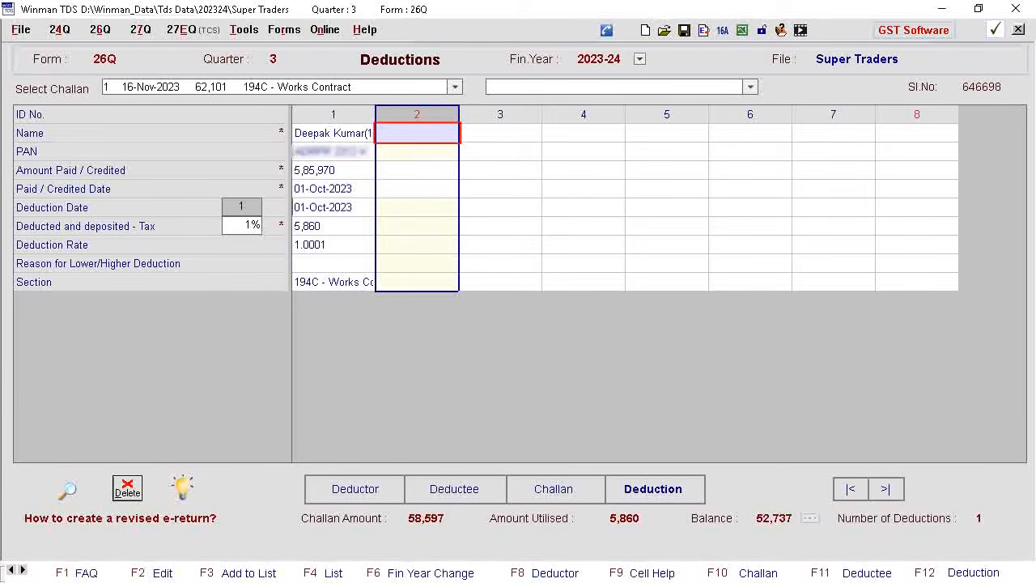
click(410, 139)
click(449, 135)
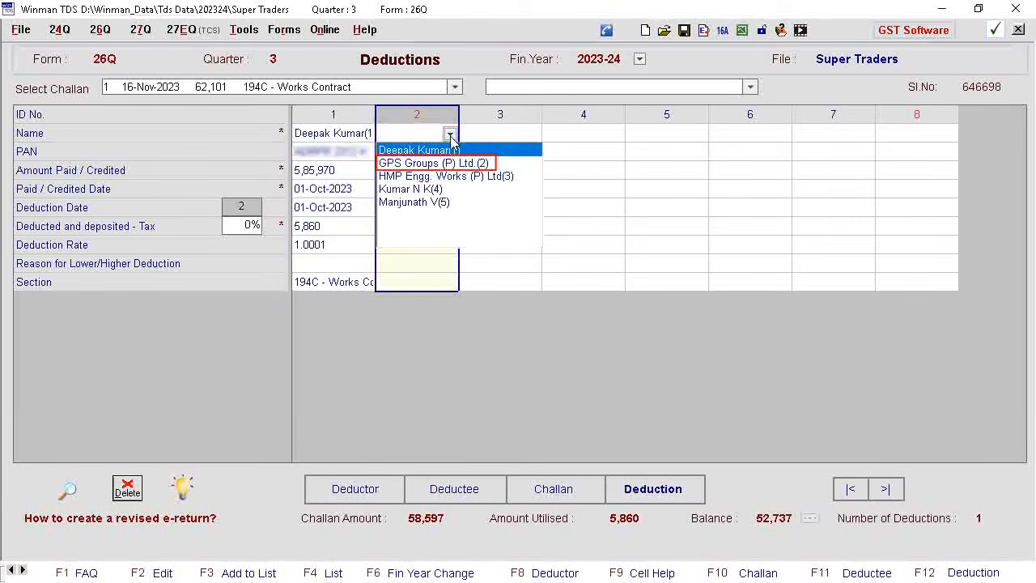
click(441, 164)
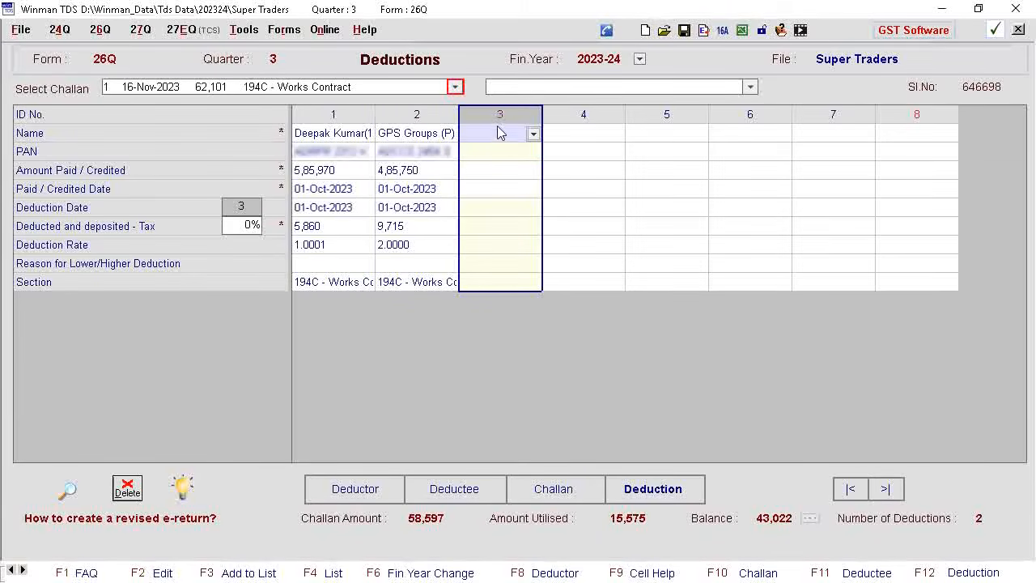
Under the Dividend challan, add 01-Oct-2023 deductions of 88,930 paid to HMP Engg. Works (P) Ltd and 75,258 to the fourth deductee
click(456, 88)
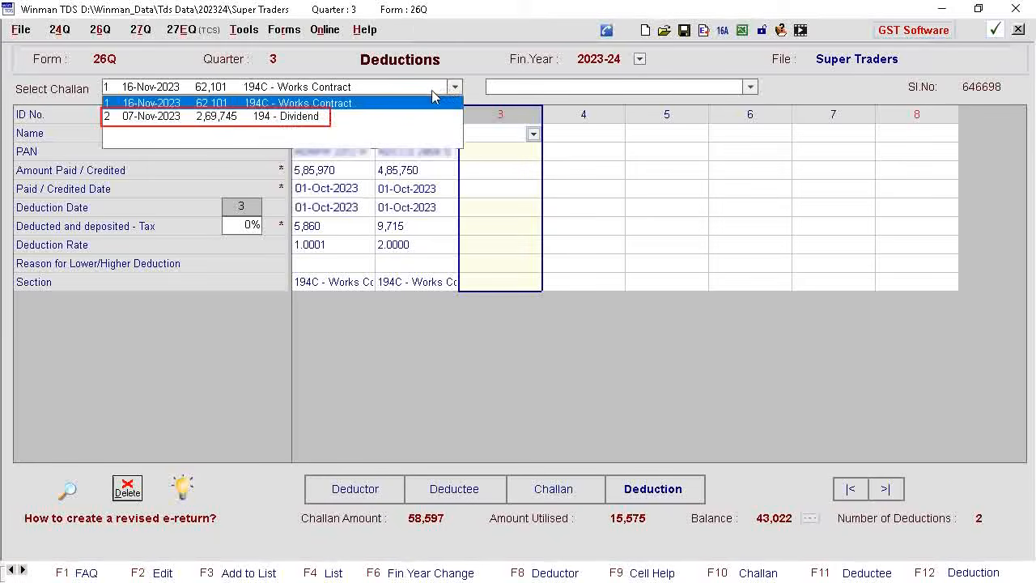
click(236, 116)
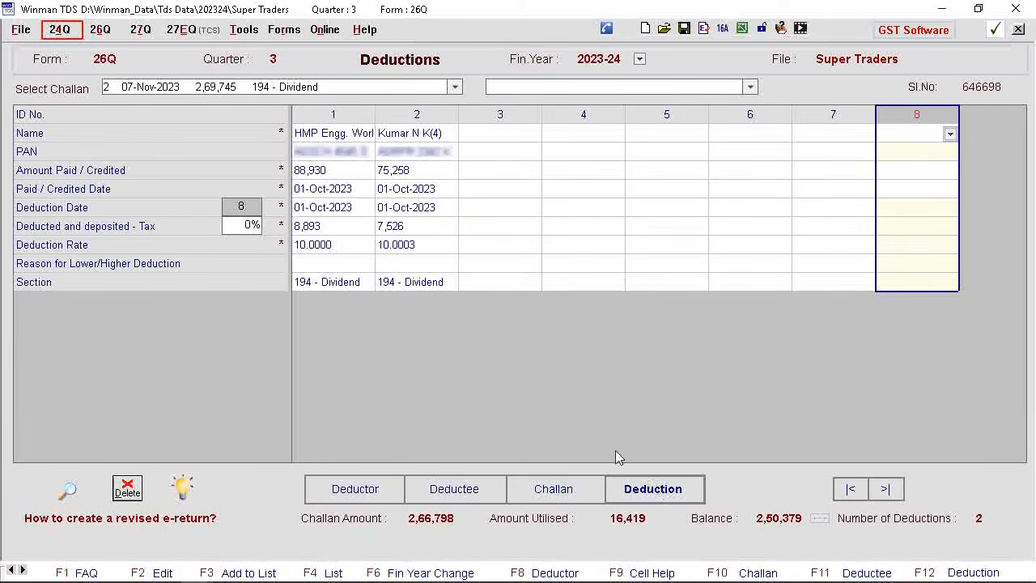
Switch to the quarter 2 Form 24Q return and open its deductee details
click(69, 30)
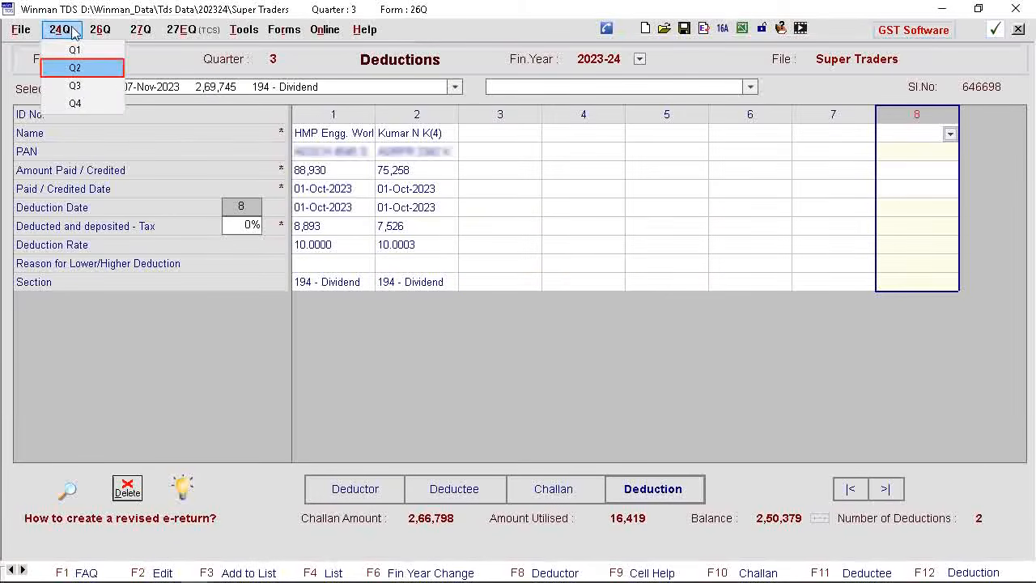
click(74, 68)
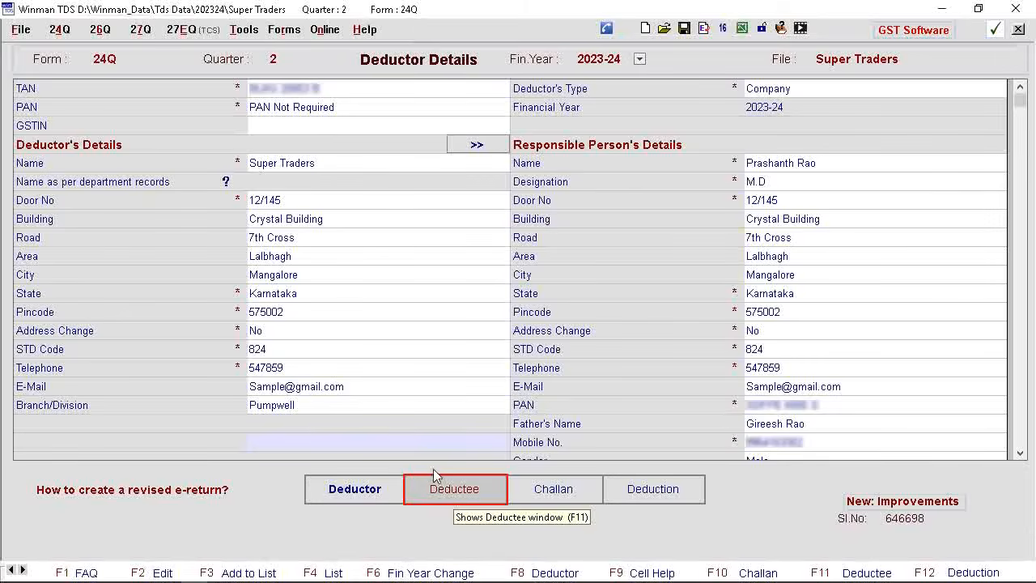
click(451, 489)
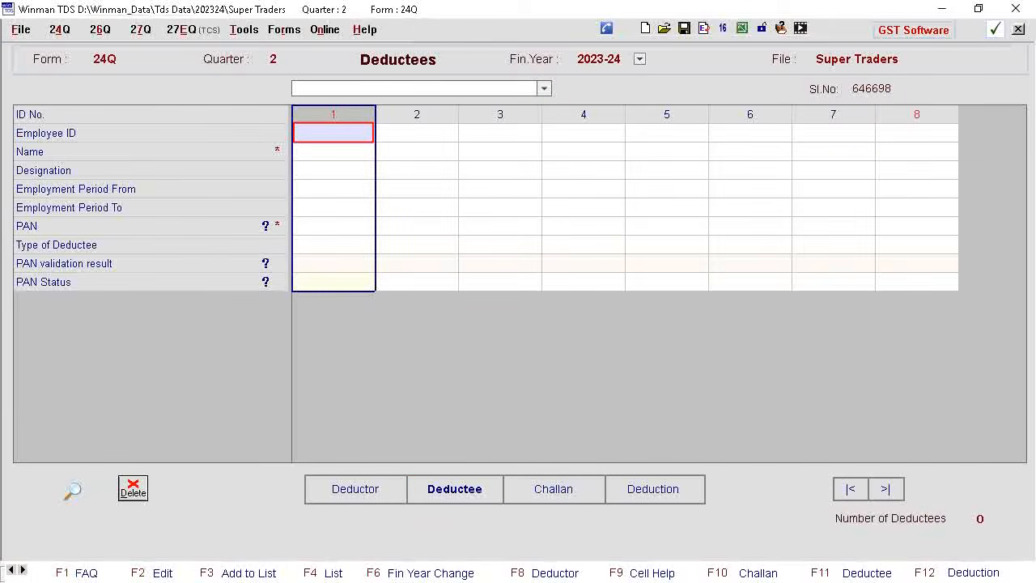
Add the first employee as a deductee with the employee ID, full name, designation Manager and PAN
text(234)
key(Return)
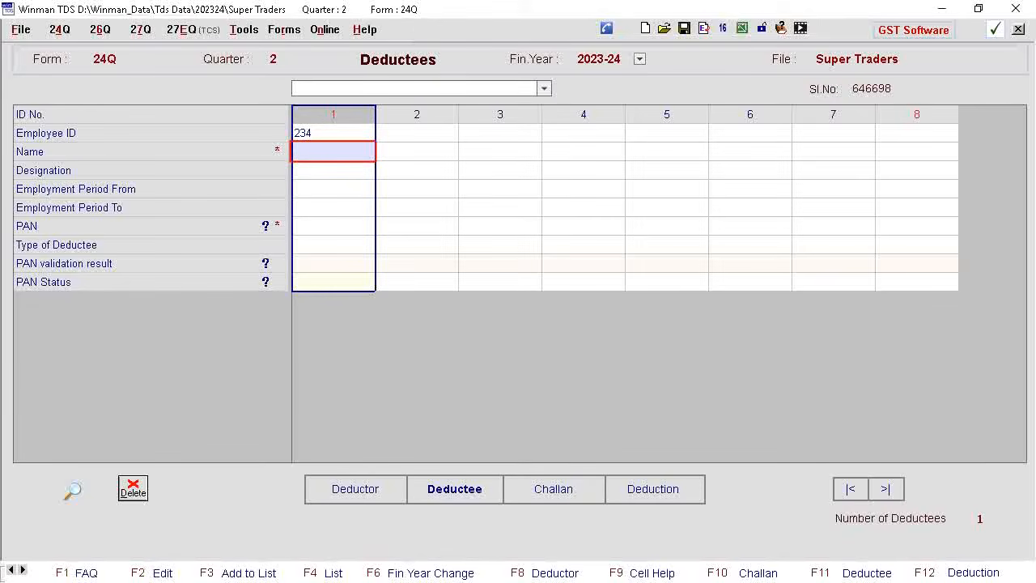
key(Return)
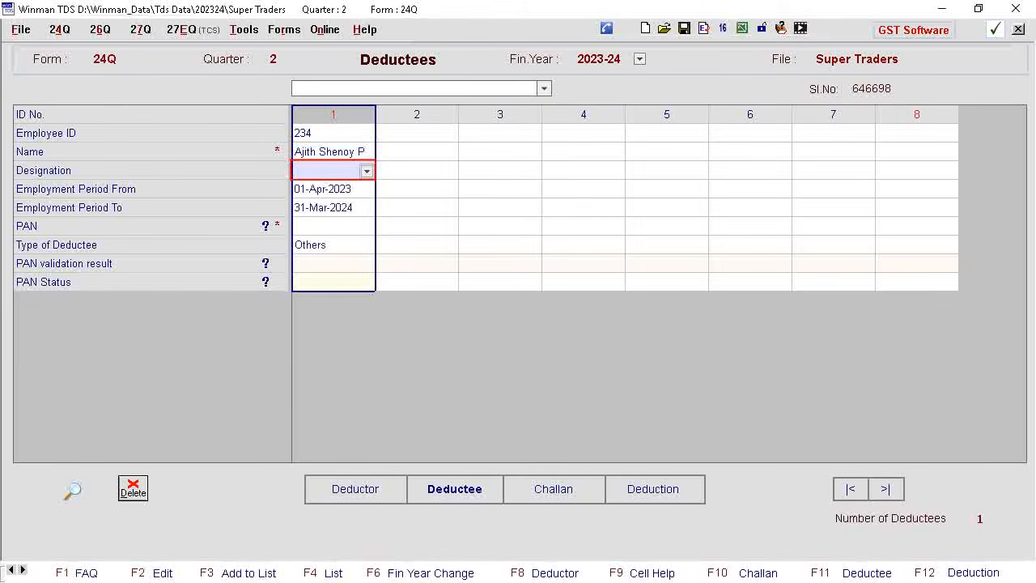
text(Manager)
key(Return)
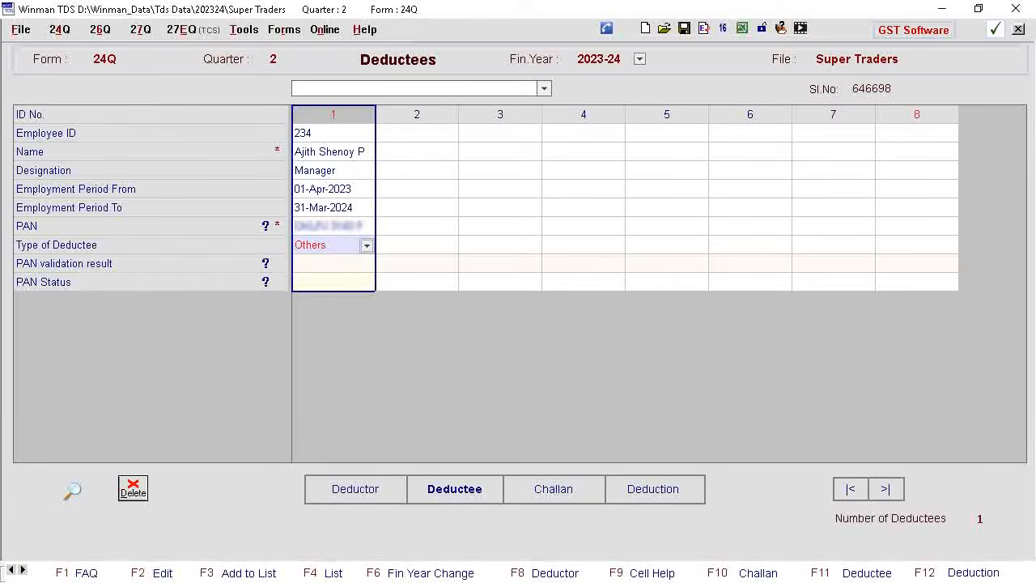
Add three more employees with IDs, names and PANs: a Supervisor of deductee type Woman, another Supervisor and an Assistant Manager, both type Others
click(420, 134)
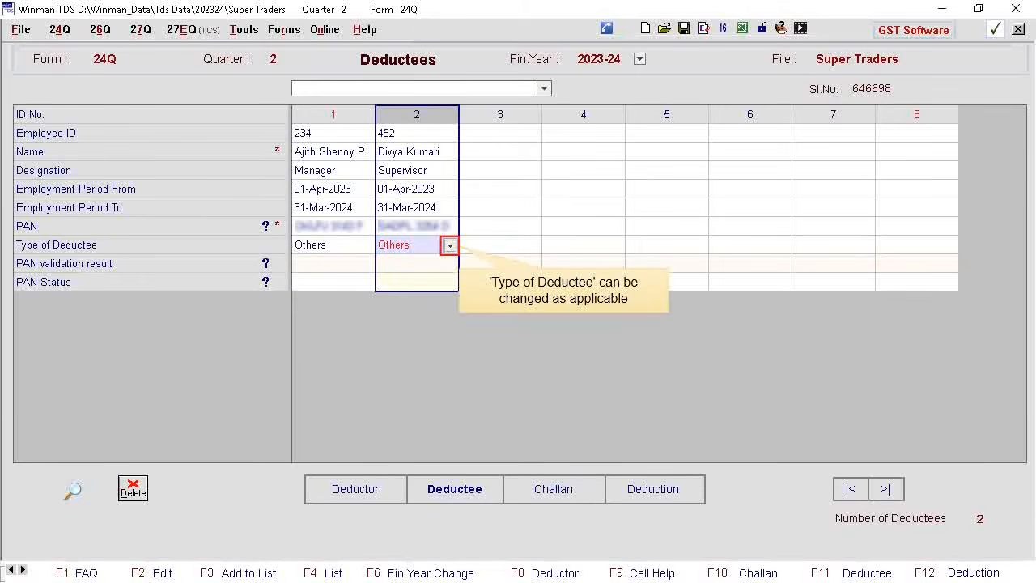
click(450, 246)
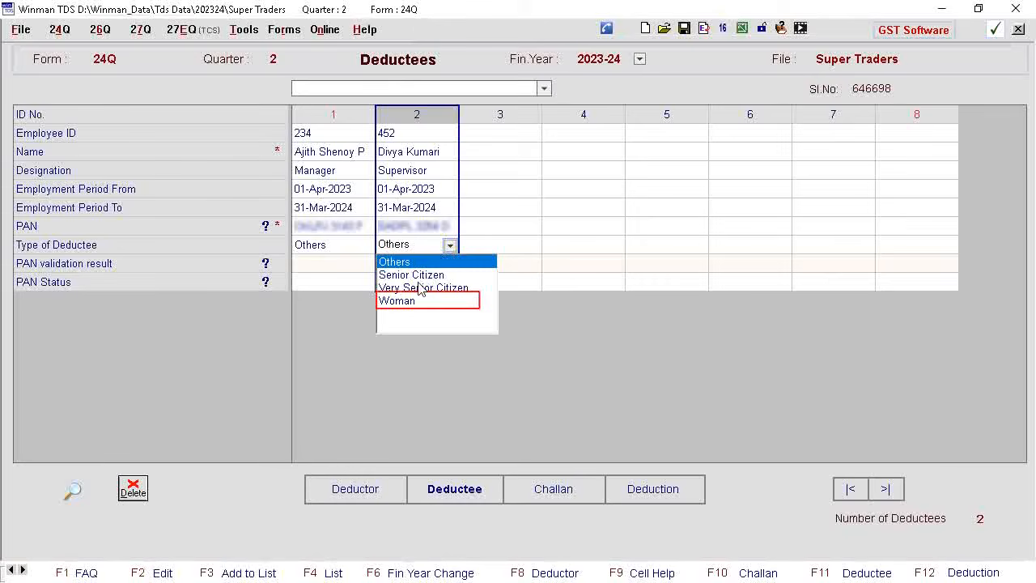
click(399, 301)
click(500, 133)
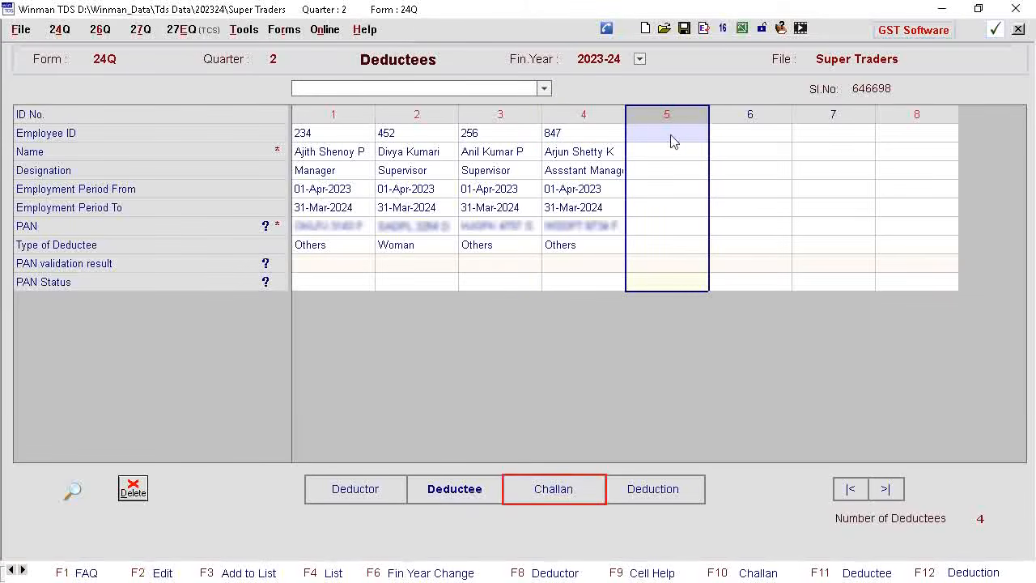
Add two Self Assessment challans: 07-Nov-2023 with tax 2,66,798, interest 1,989, fee 500, other 458; 14-Nov-2023 with tax 50,000, SC 1,320, cess 1,200, interest 2,548
click(565, 484)
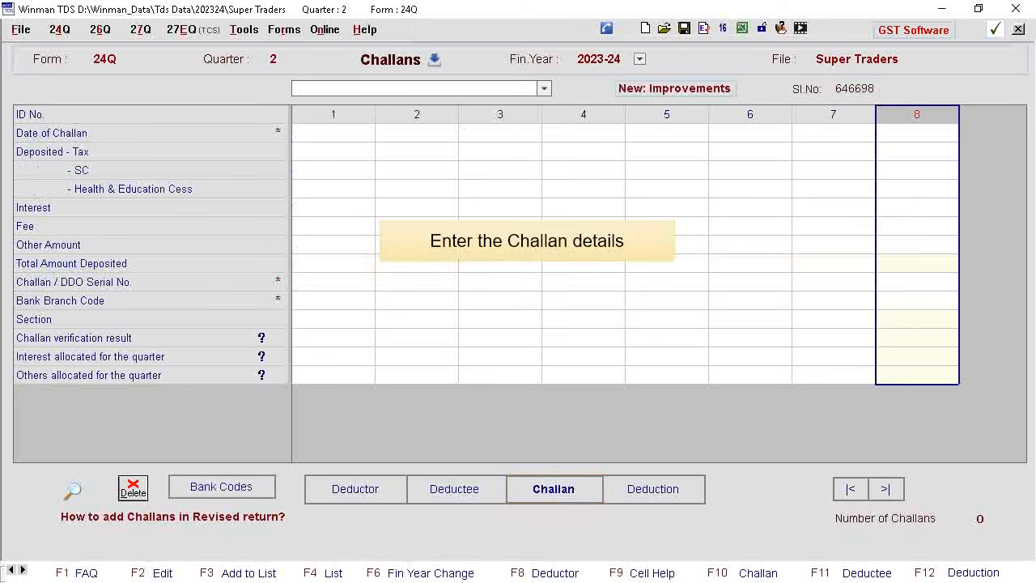
click(333, 133)
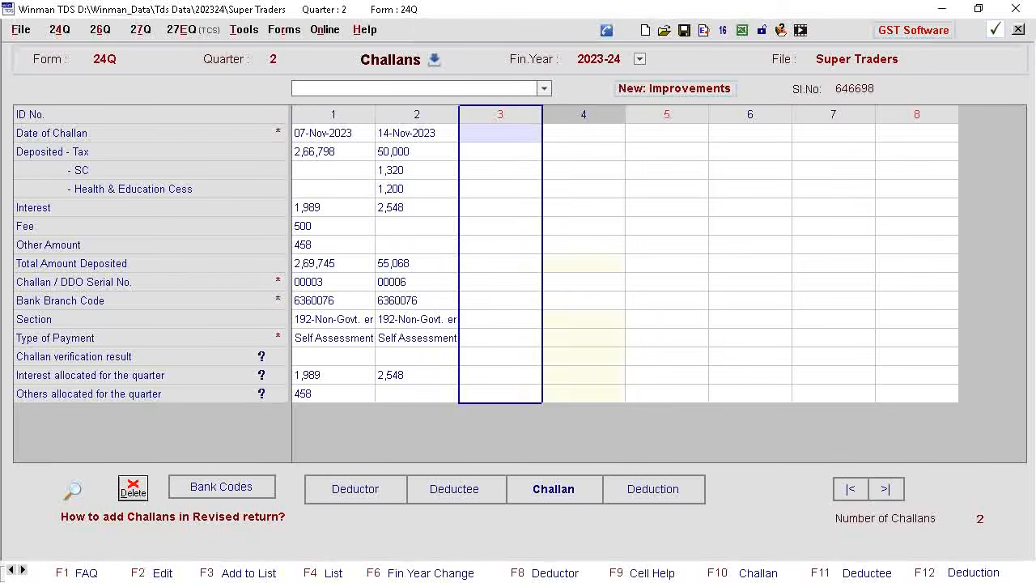
Under the 07-Nov-2023 challan, add 01-Oct-2023 deductions for the first and third employees: 50,124 paid with tax 5,578, and 34,564 paid with tax 8,150
click(649, 483)
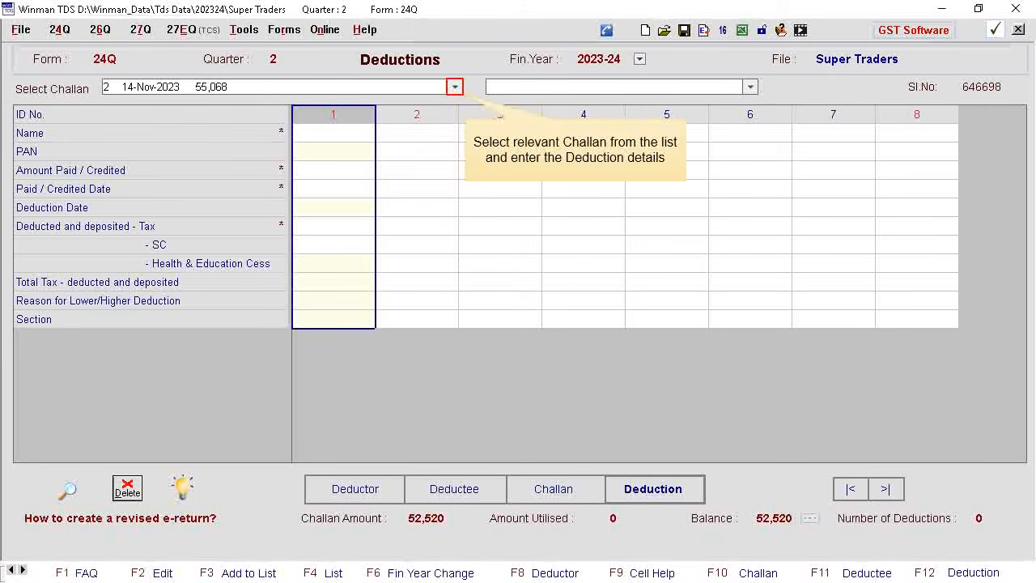
click(455, 87)
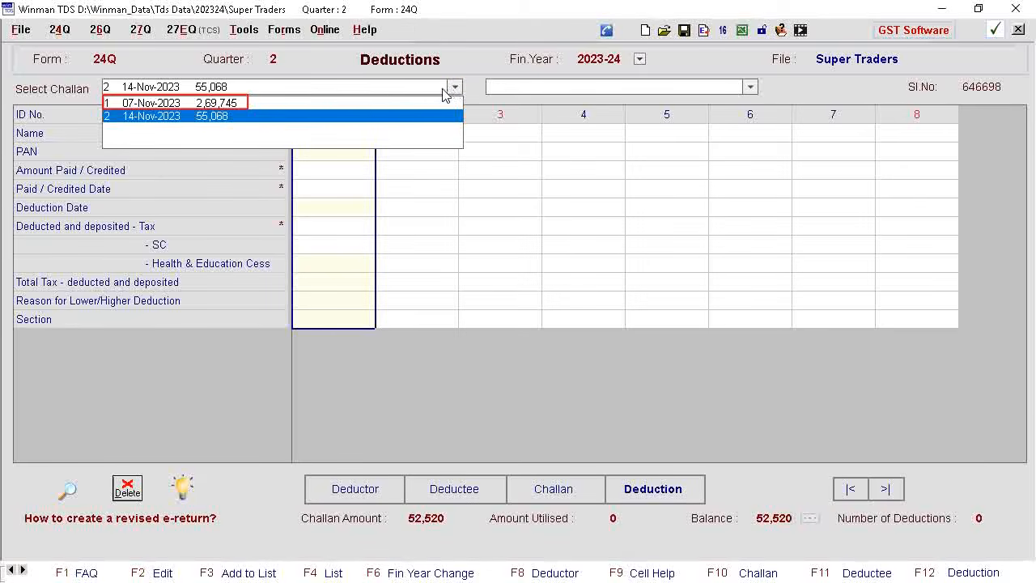
click(179, 103)
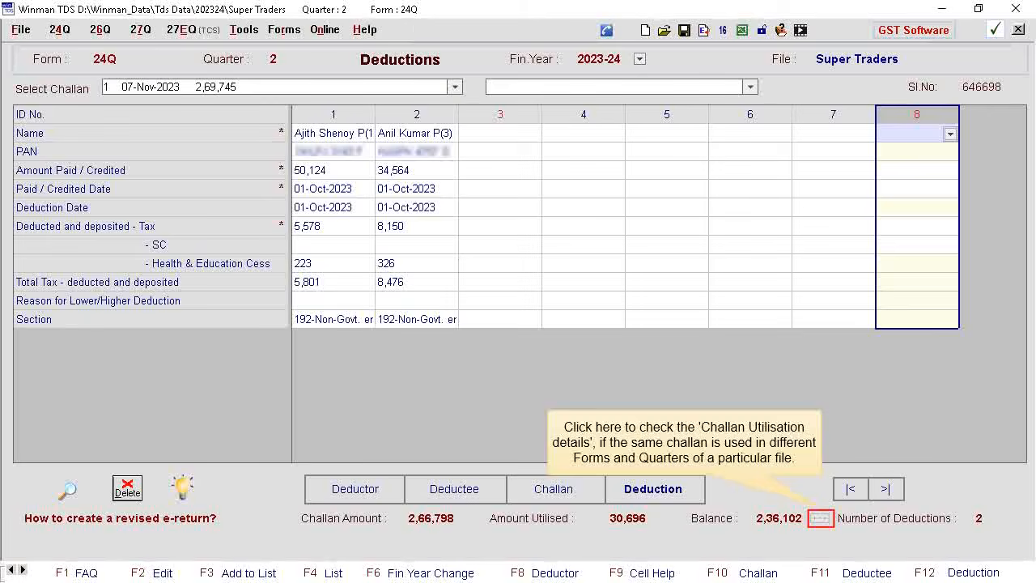
Check the 07-Nov-2023 challan's utilisation details across forms and quarters, including the total amount utilised, and close them
click(821, 518)
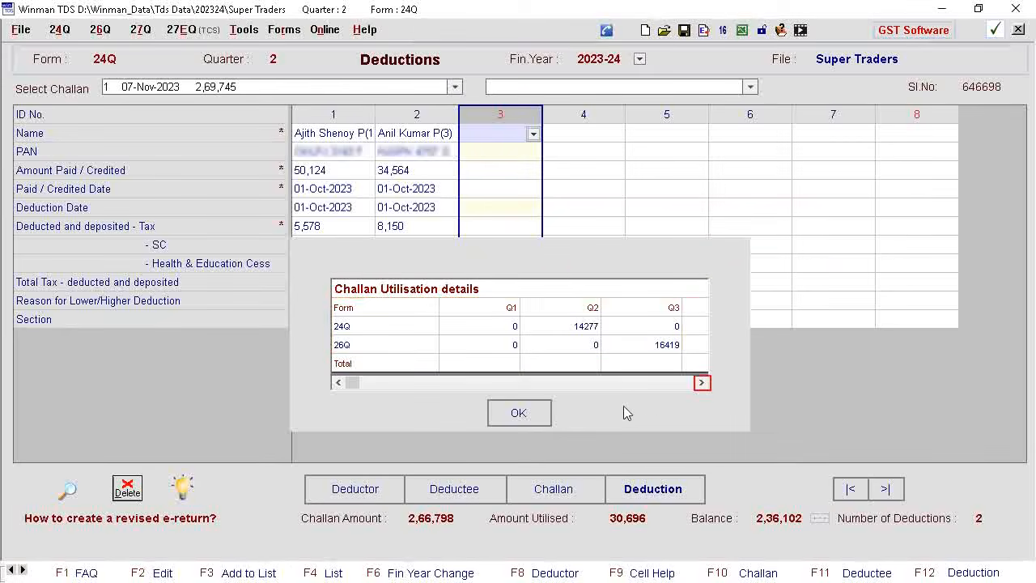
click(702, 383)
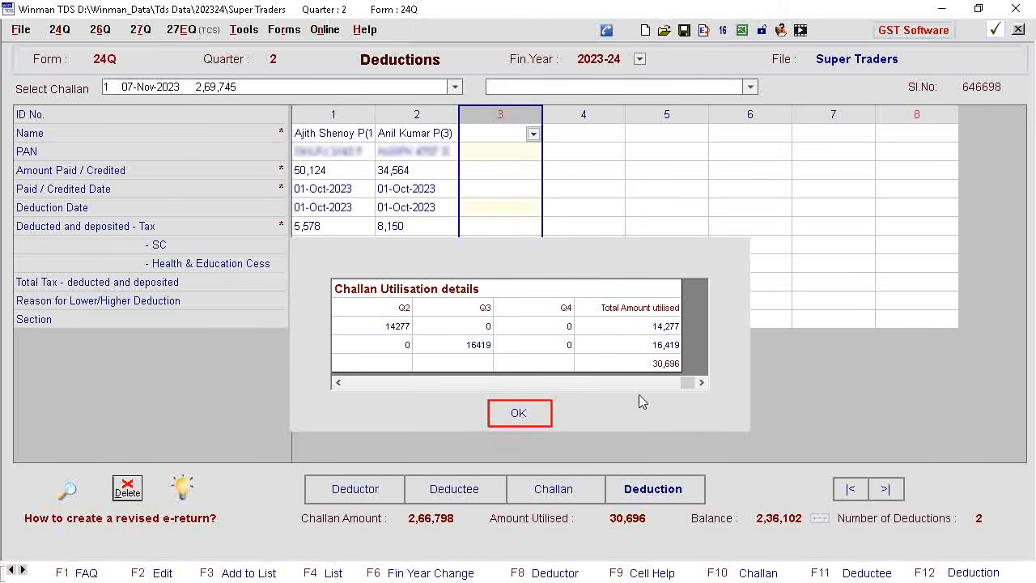
click(519, 415)
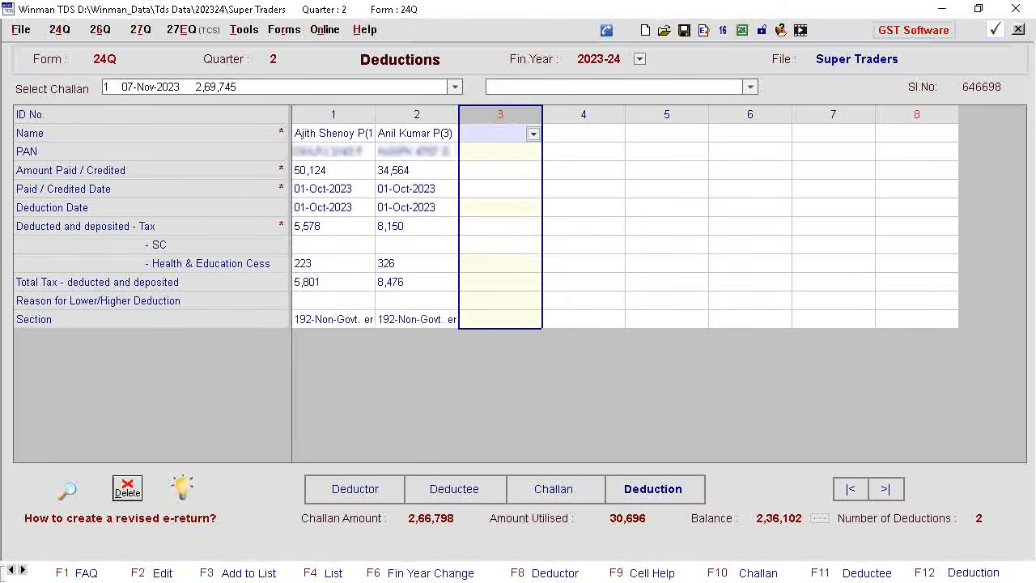